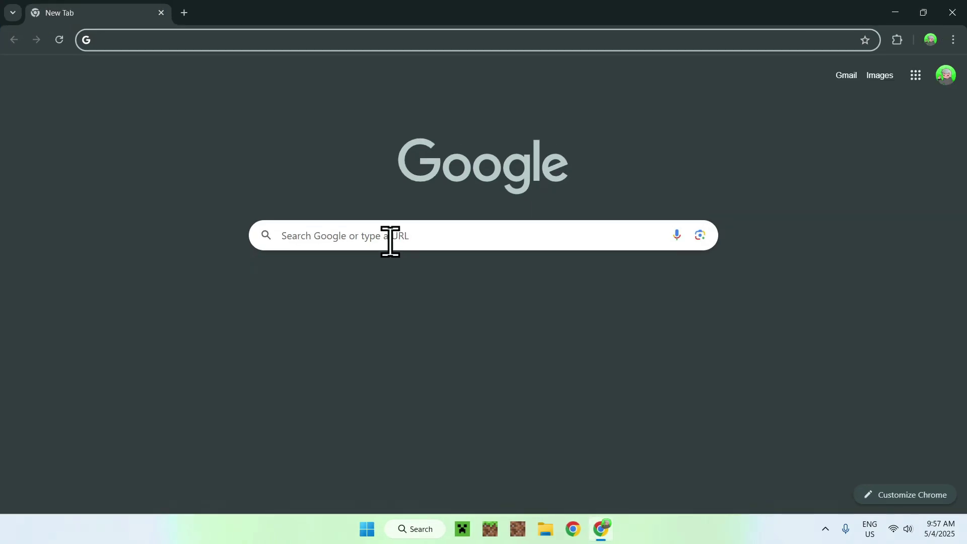
Step: Search Google for 'Modrinth' and open the modrinth.com result
left_click(366, 235)
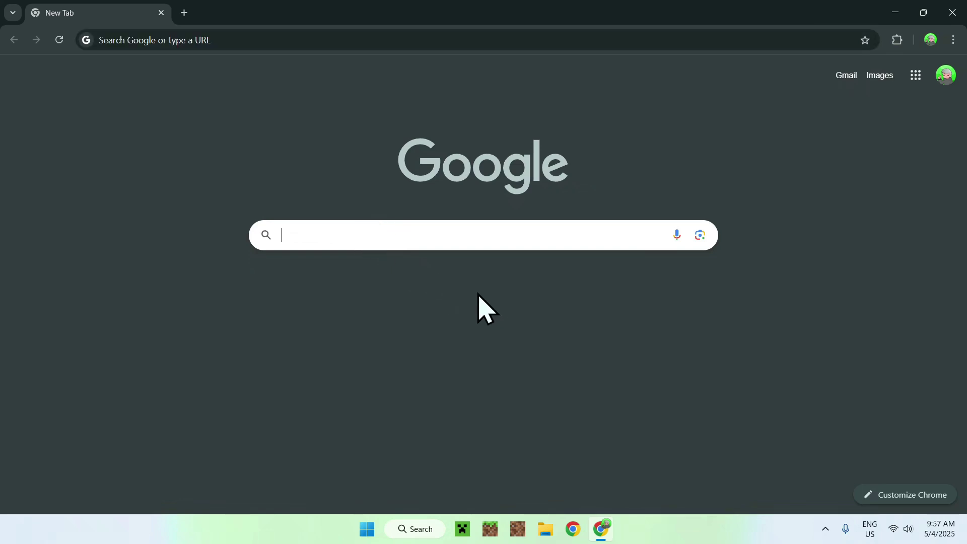
type("Mo")
key("Return")
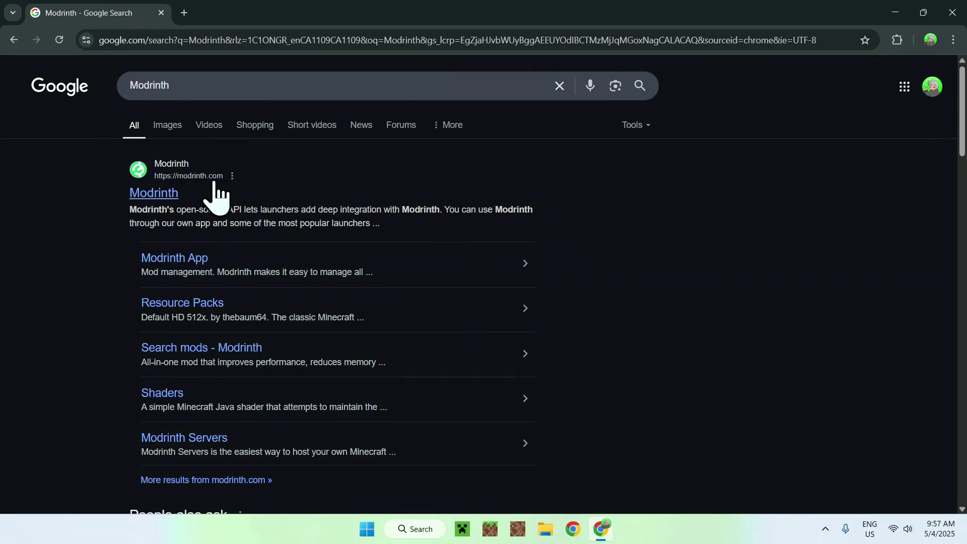
left_click(155, 193)
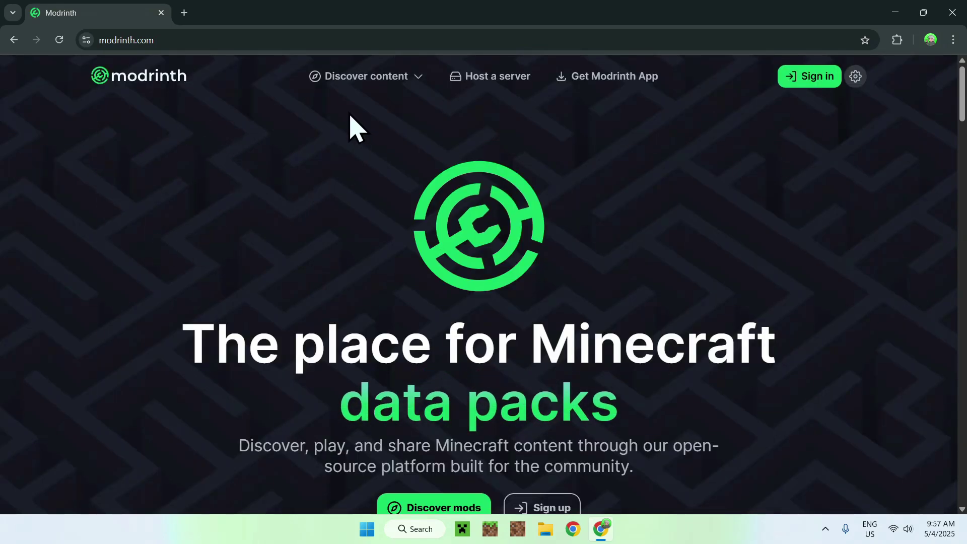
Step: Browse Modrinth's mods catalogue and search it for 'Create'
mouse_move(371, 90)
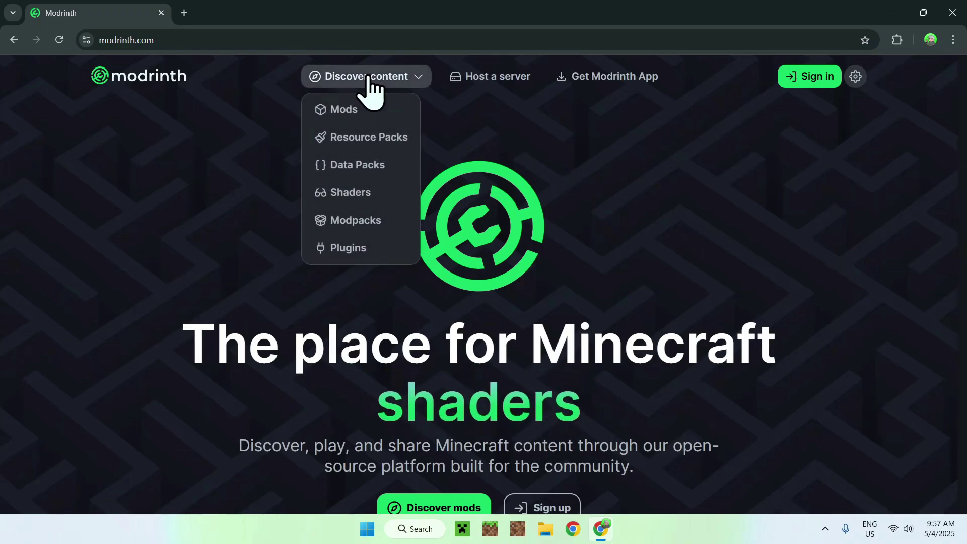
left_click(379, 108)
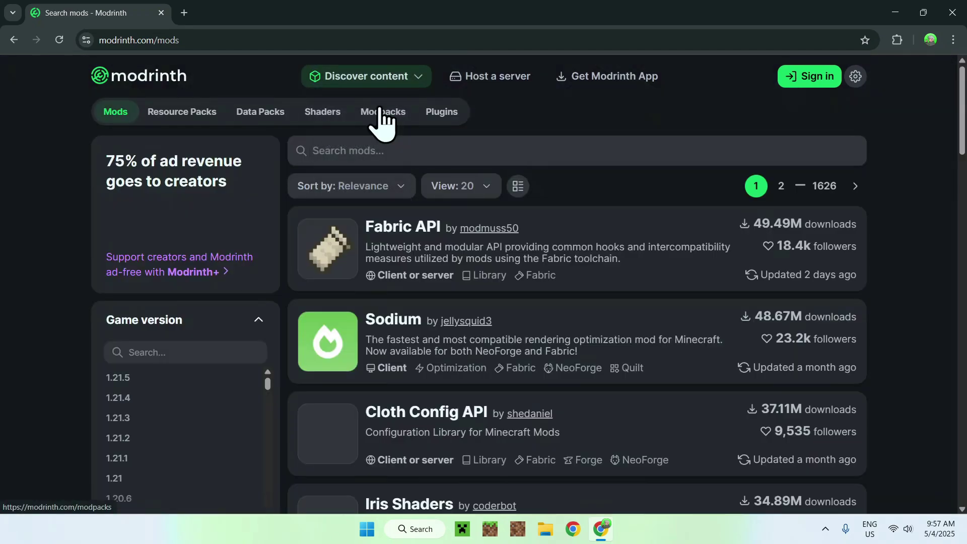
left_click(436, 151)
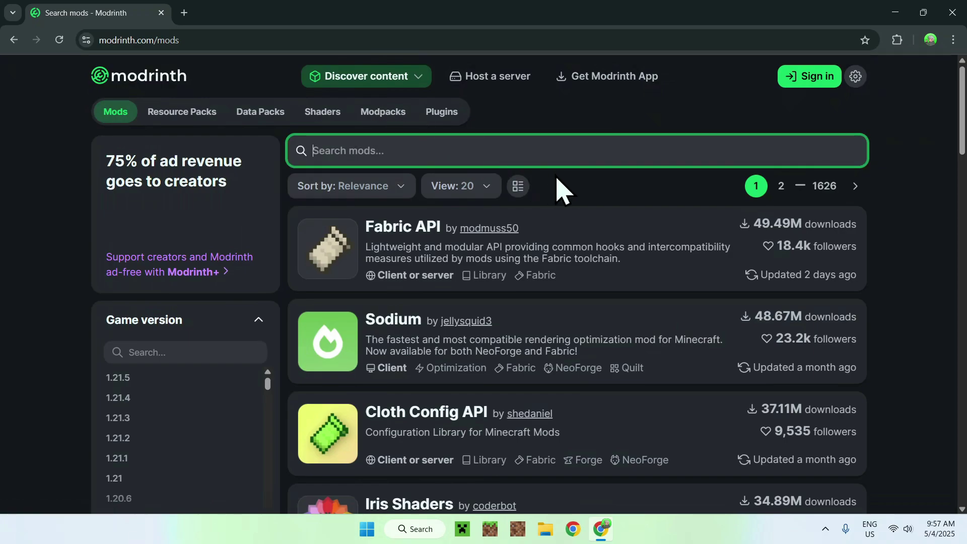
type("Create")
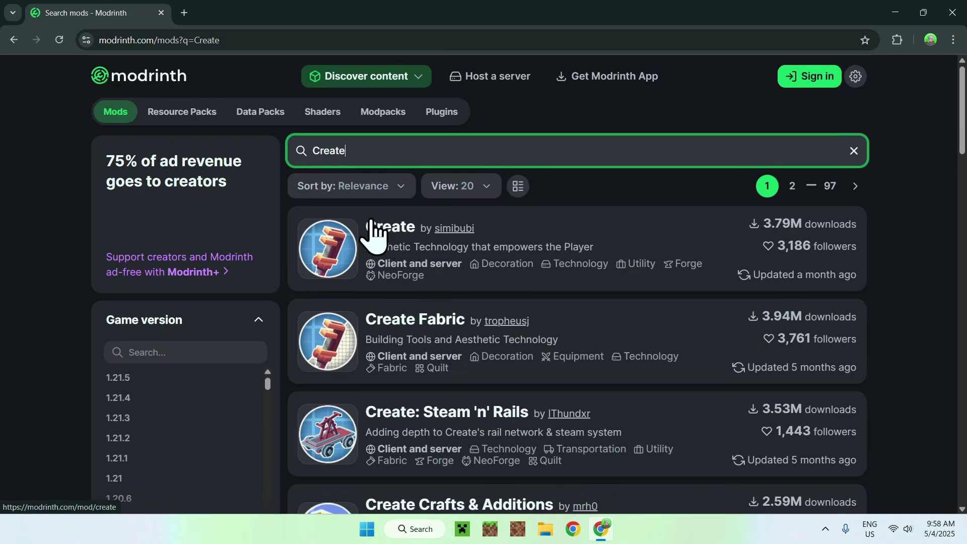
Step: Filter Create's versions to Minecraft 1.21.1 and download the NeoForge build 1.21.1-6.0.4
left_click(391, 229)
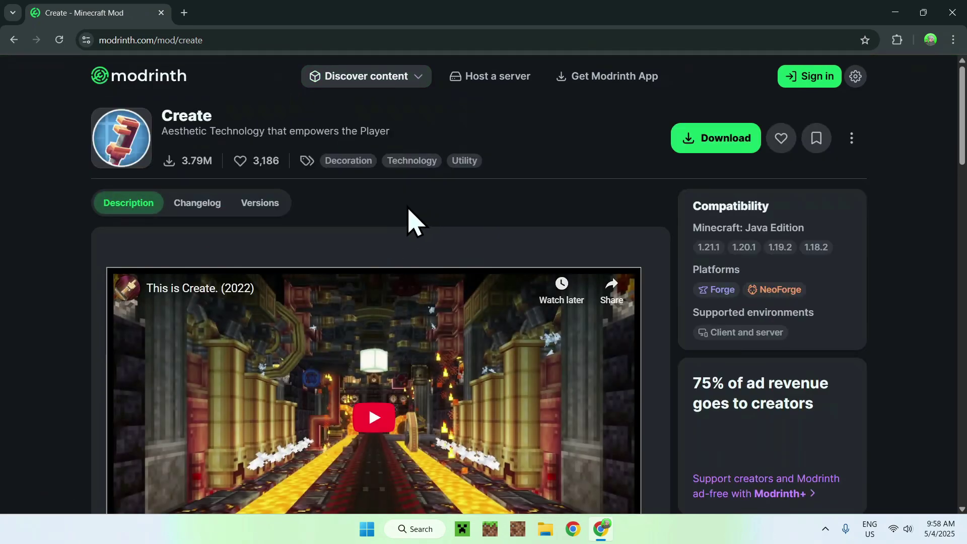
left_click(252, 205)
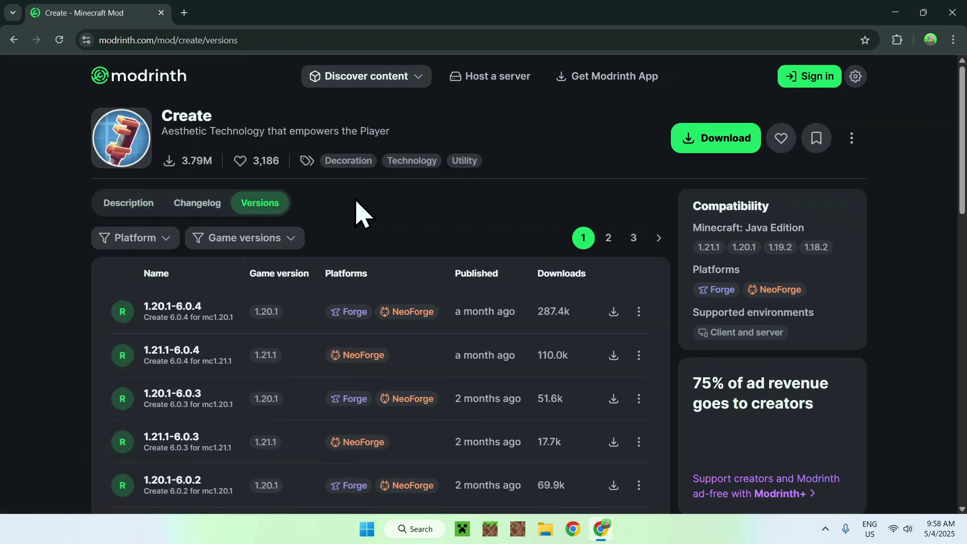
left_click(237, 243)
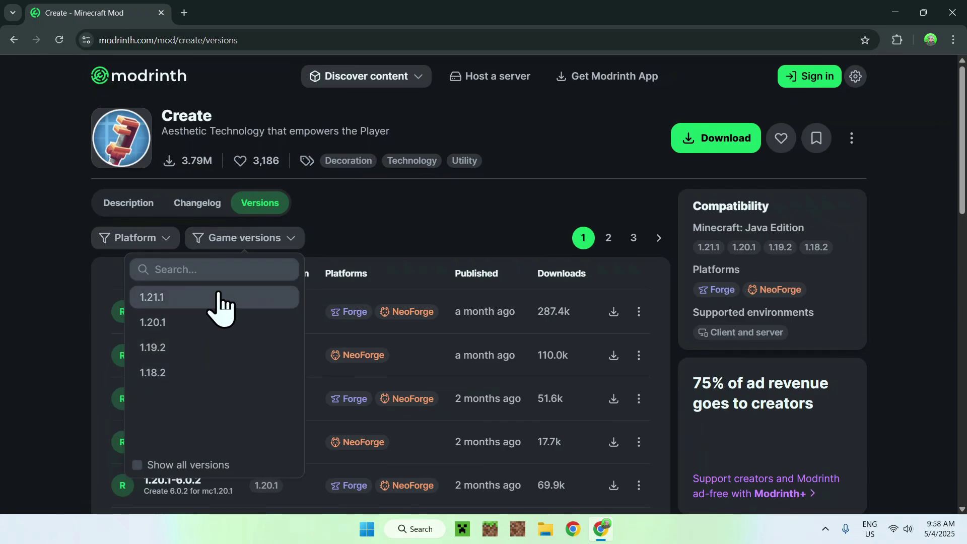
left_click(193, 301)
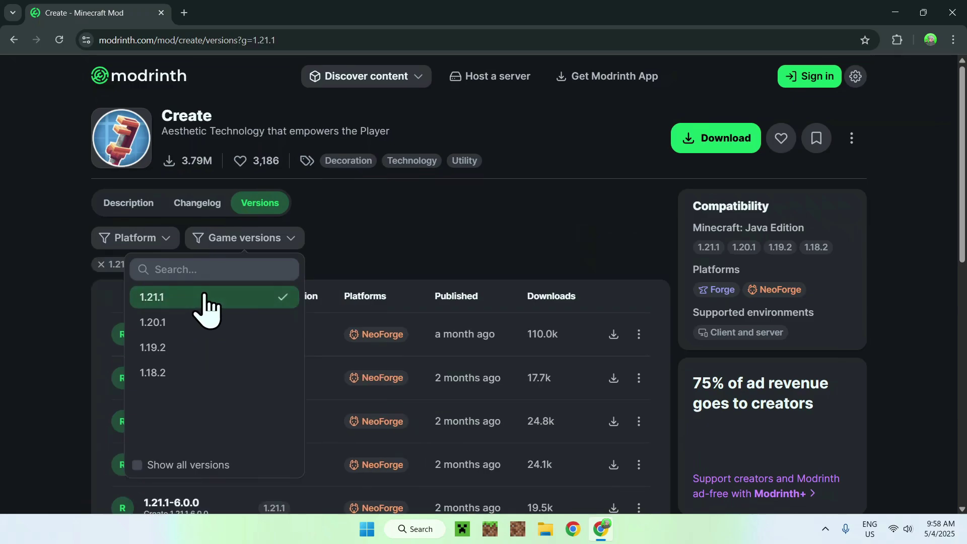
left_click(381, 245)
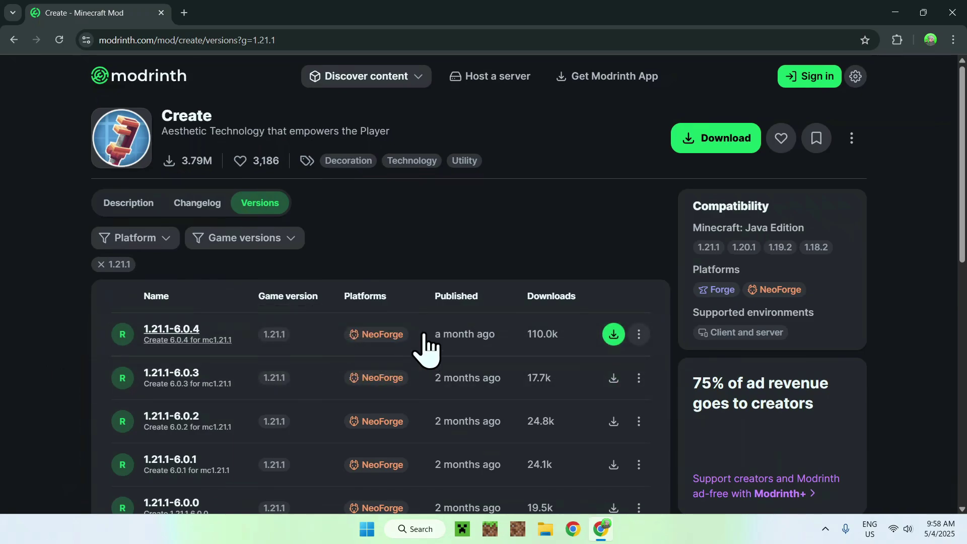
left_click(613, 333)
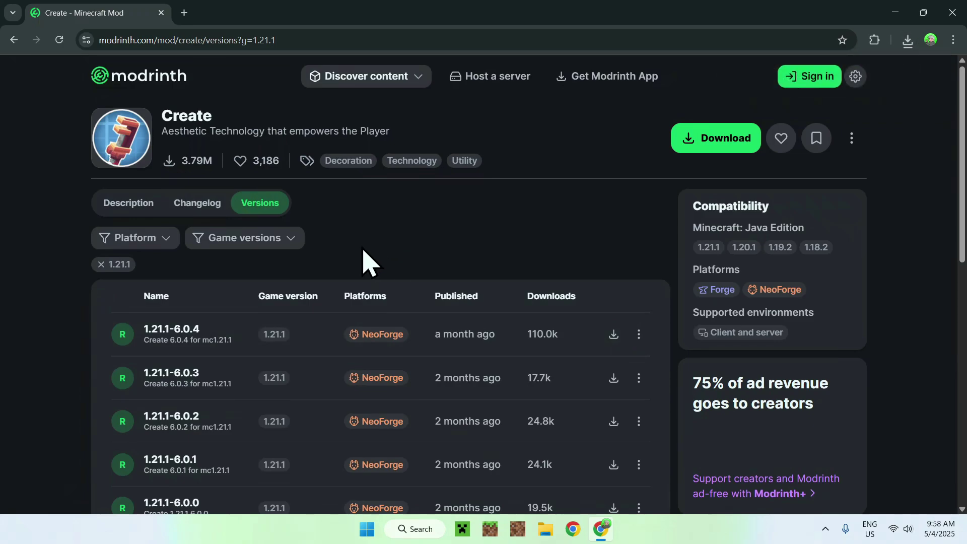
Step: In a new tab, search Google for NeoForge and open the neoforged.net site
left_click(184, 13)
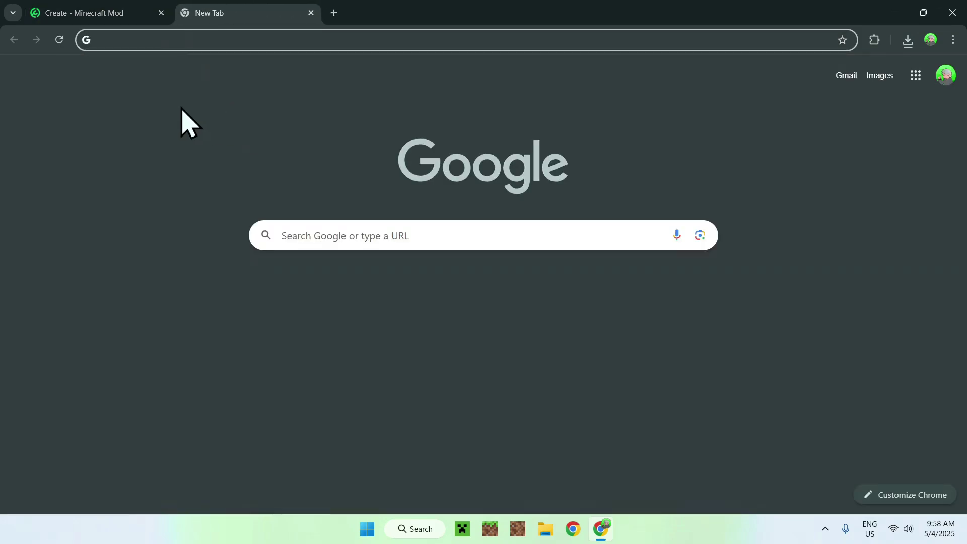
left_click(296, 234)
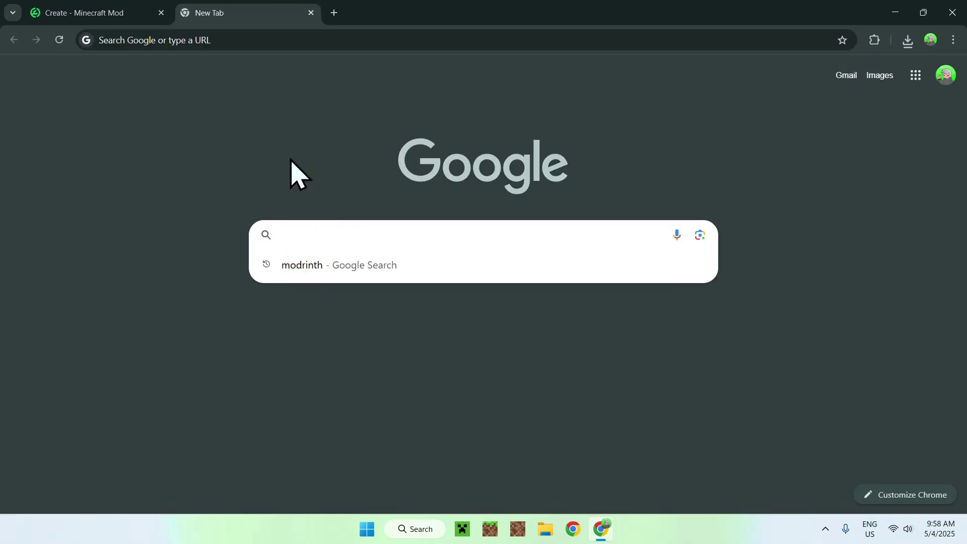
type("NeoForge")
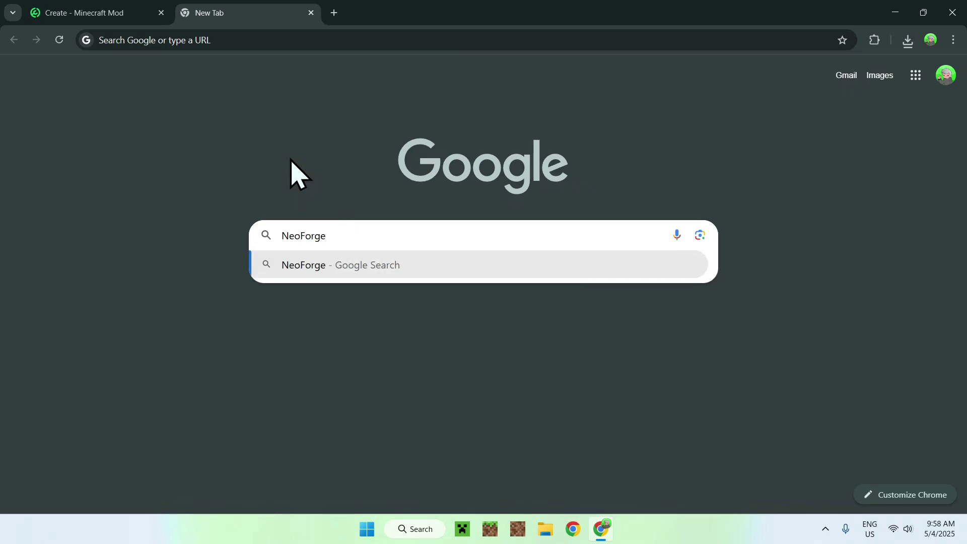
key("Return")
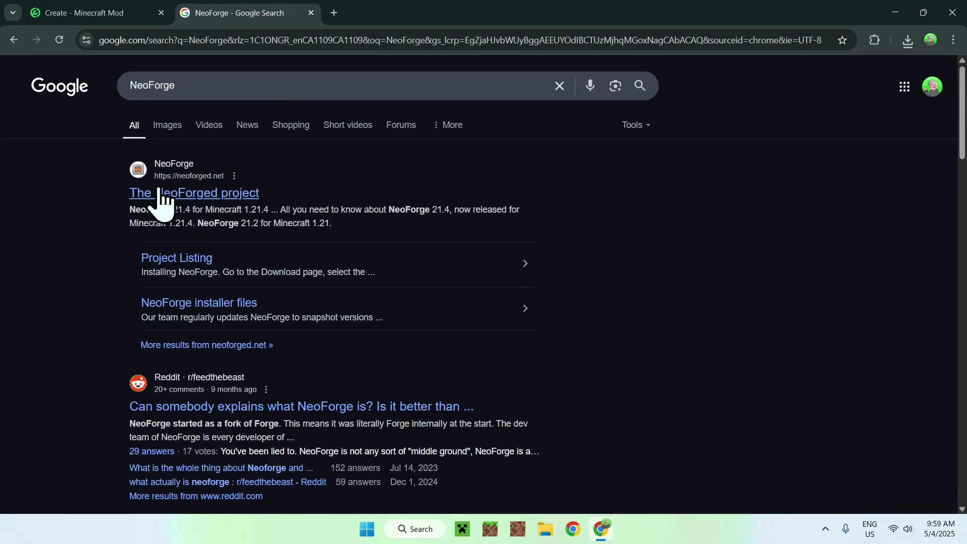
left_click(187, 194)
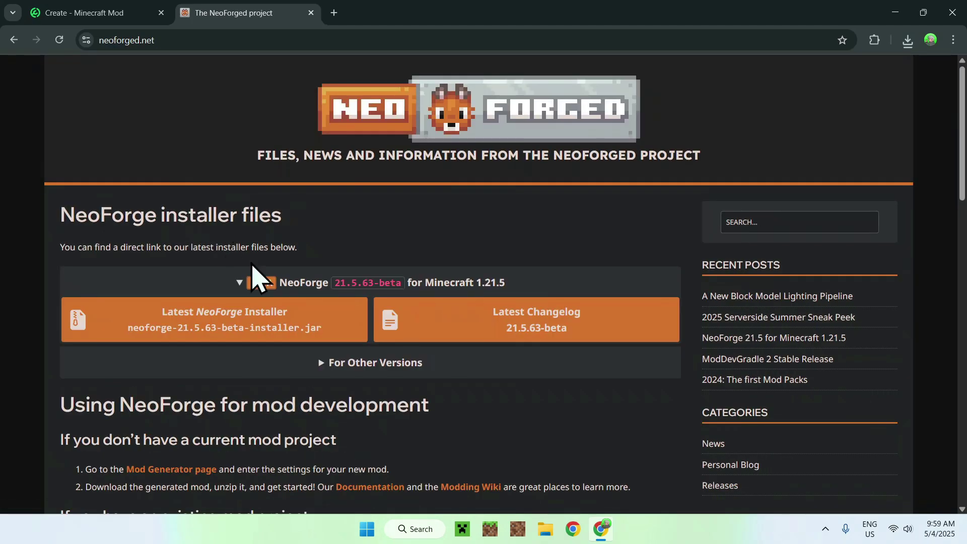
Step: Pick Minecraft 1.21.1 in NeoForge's version list and download the 21.1.169 installer
left_click(362, 361)
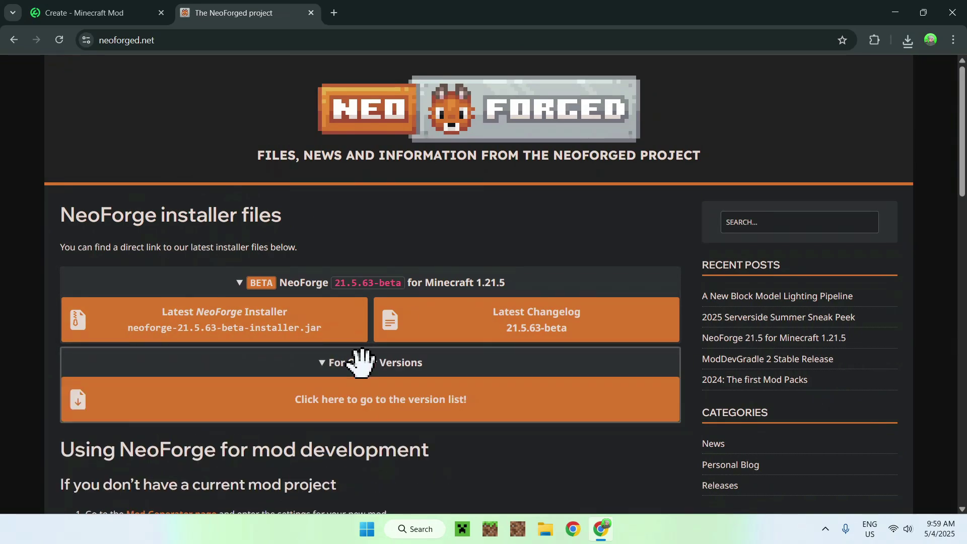
left_click(367, 409)
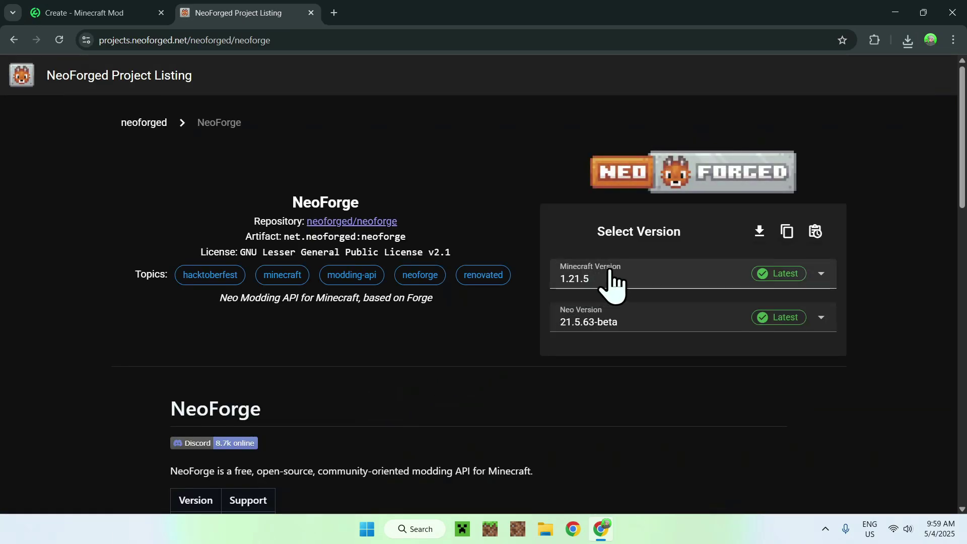
left_click(611, 274)
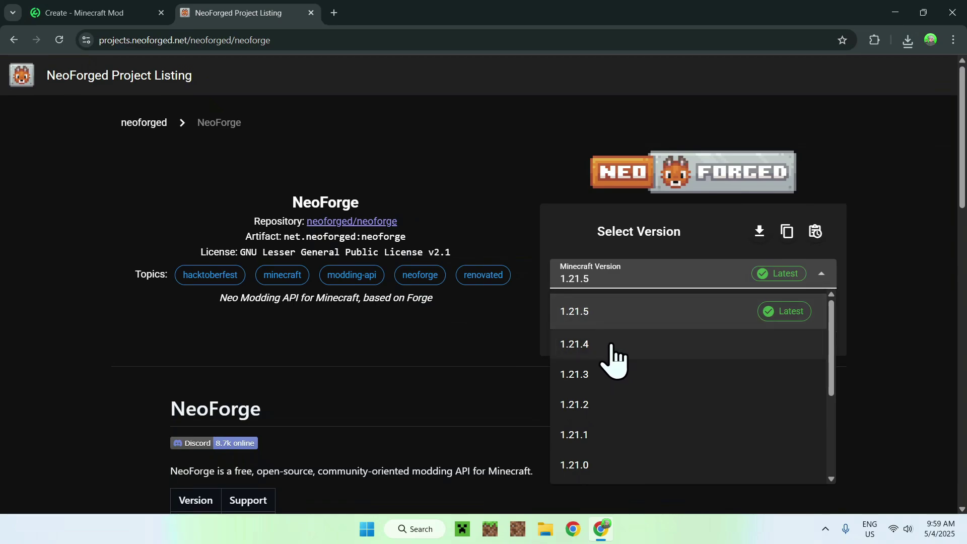
left_click(610, 435)
left_click(71, 16)
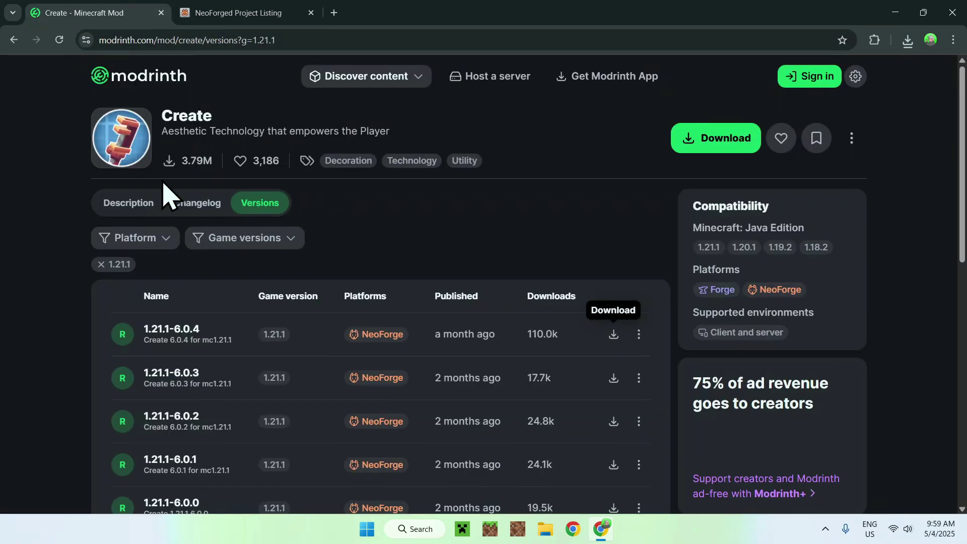
left_click(222, 20)
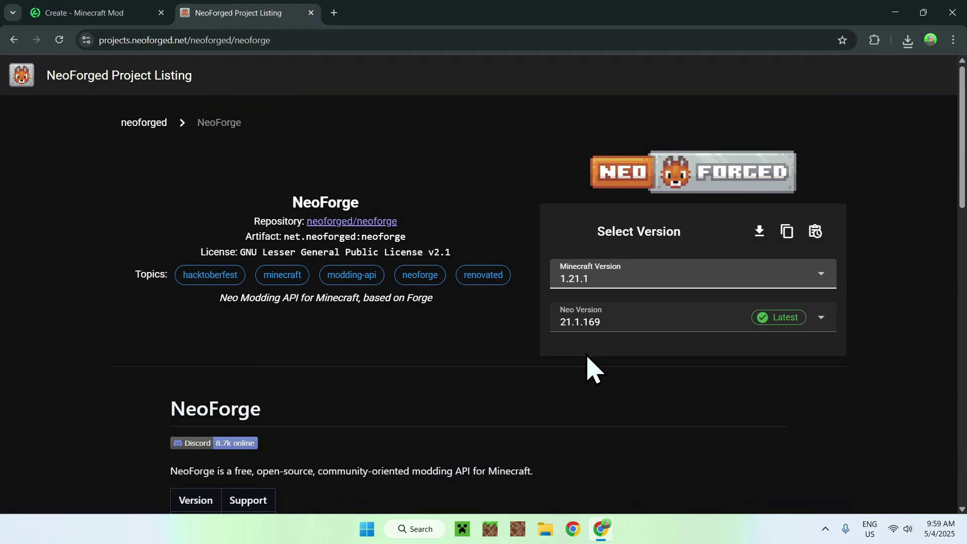
left_click(755, 229)
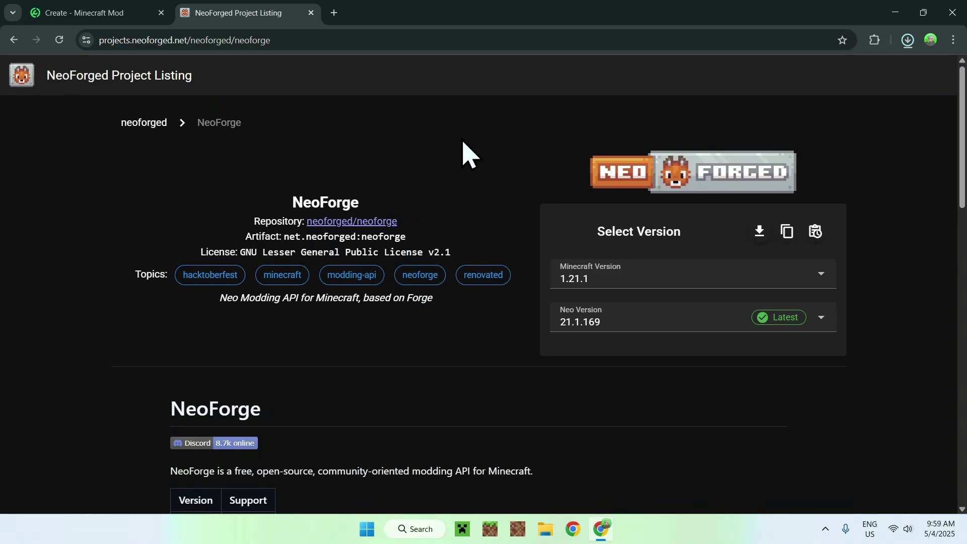
left_click(907, 40)
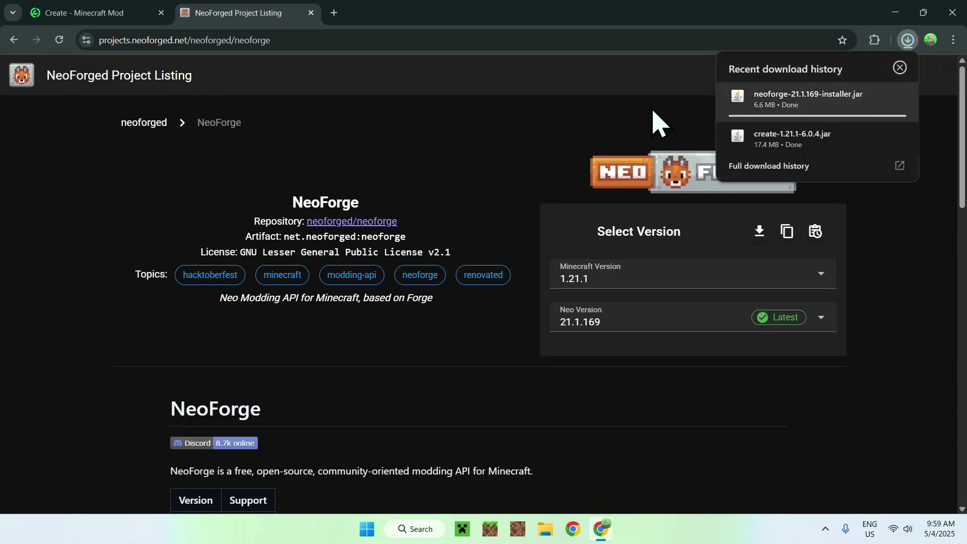
Step: In a new tab, search Google for 'JDK 24' and open Oracle's Java Downloads page
left_click(334, 14)
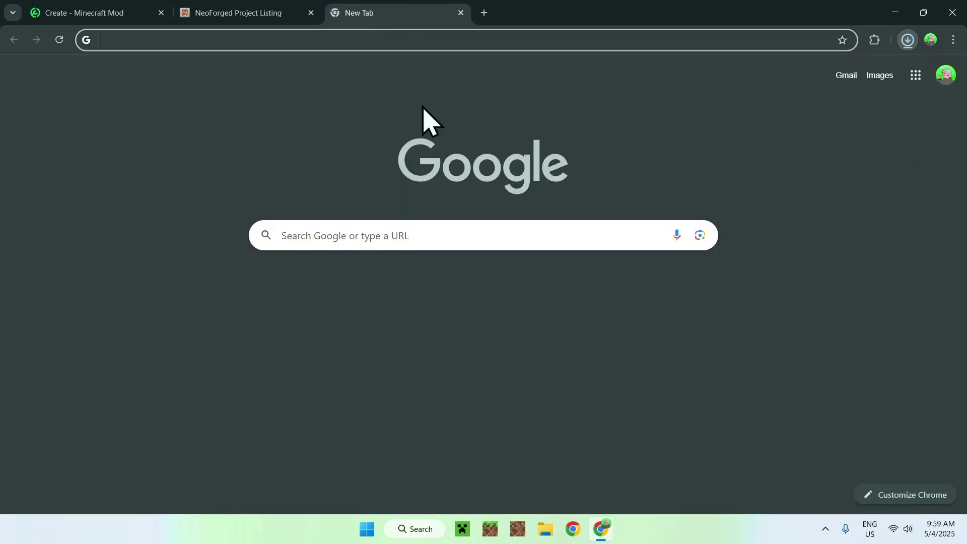
left_click(289, 236)
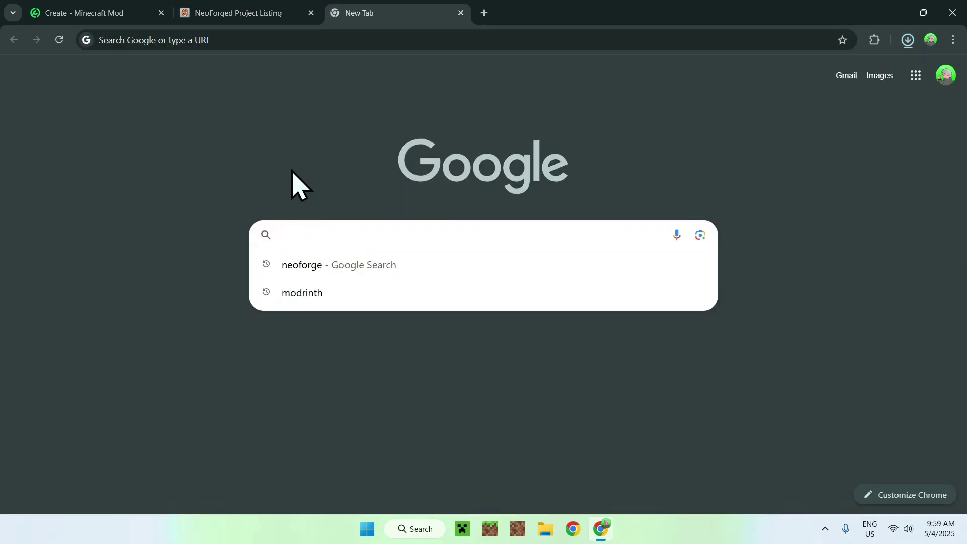
type("JDK 24")
key("Return")
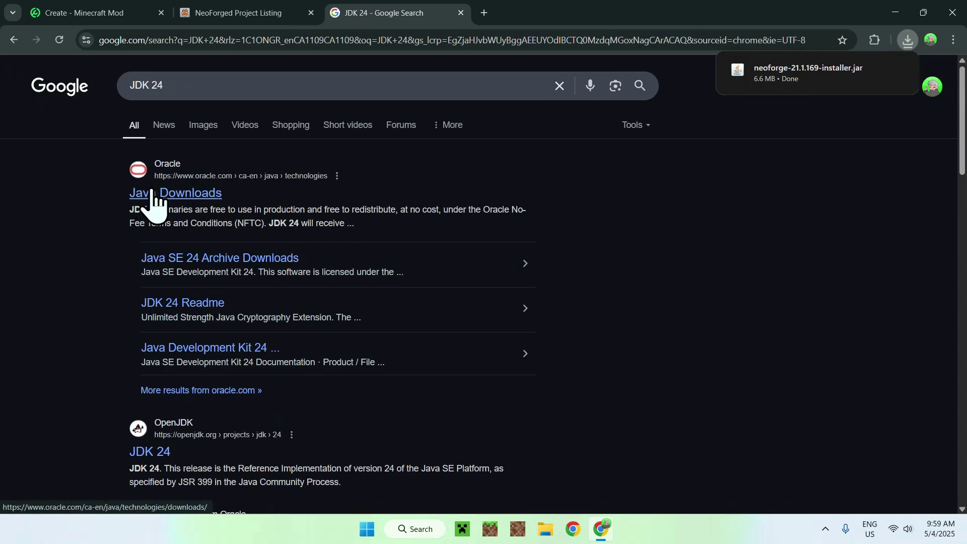
left_click(151, 196)
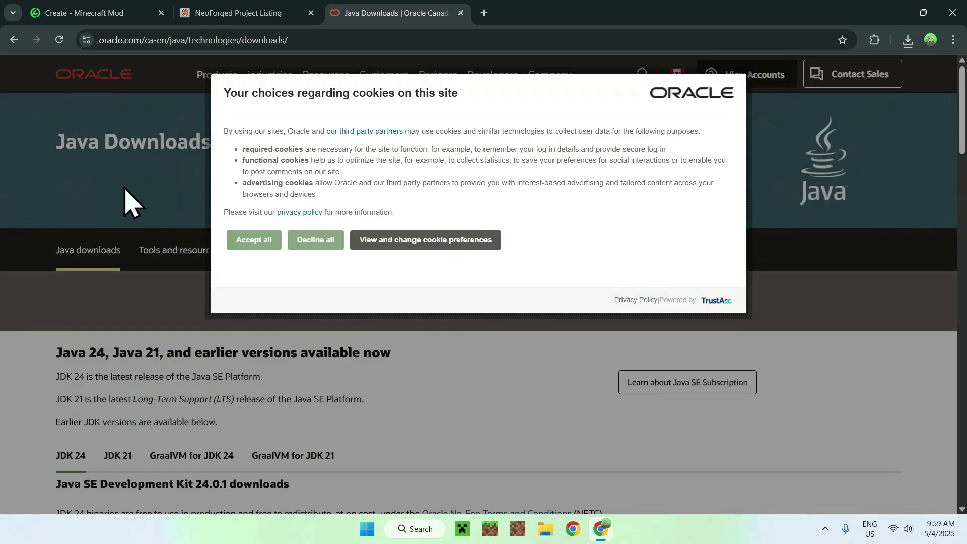
Step: Accept Oracle's cookies and review the JDK 24 Windows packages, checking recent downloads
left_click(250, 242)
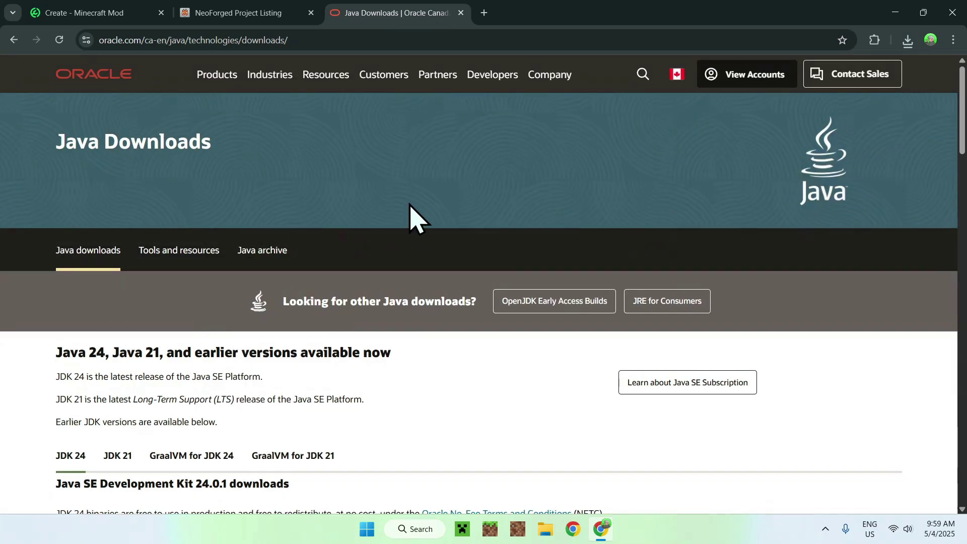
scroll(408, 217, "down", 5)
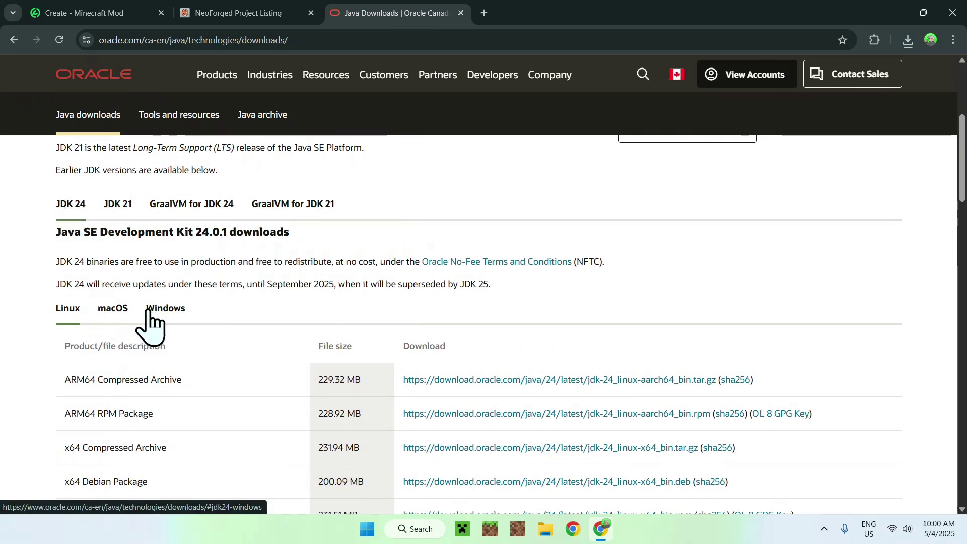
left_click(165, 309)
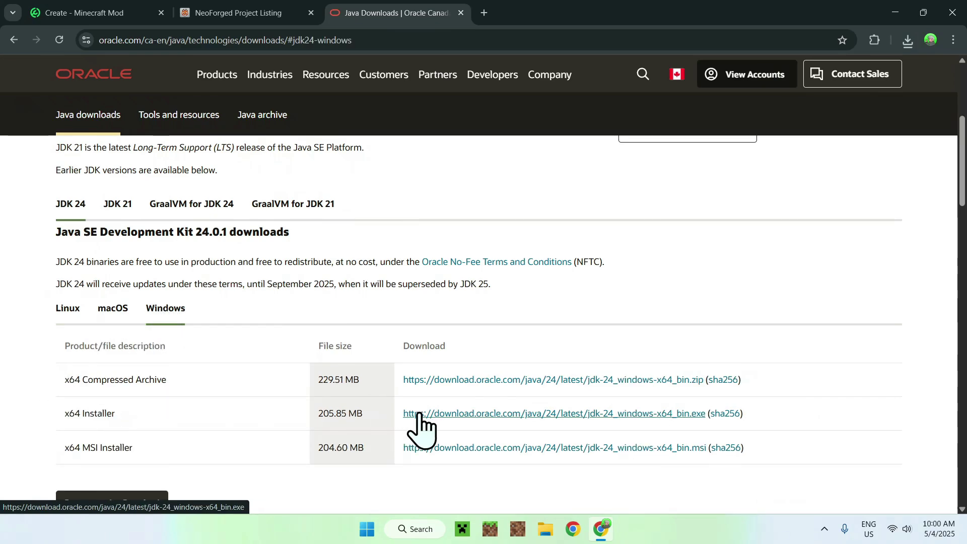
scroll(529, 330, "up", 5)
scroll(526, 330, "up", 1)
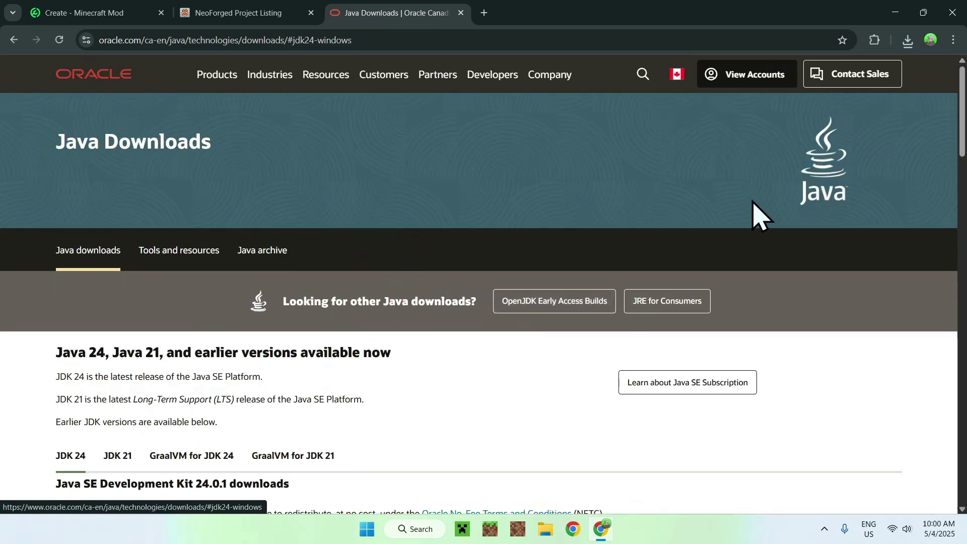
left_click(908, 40)
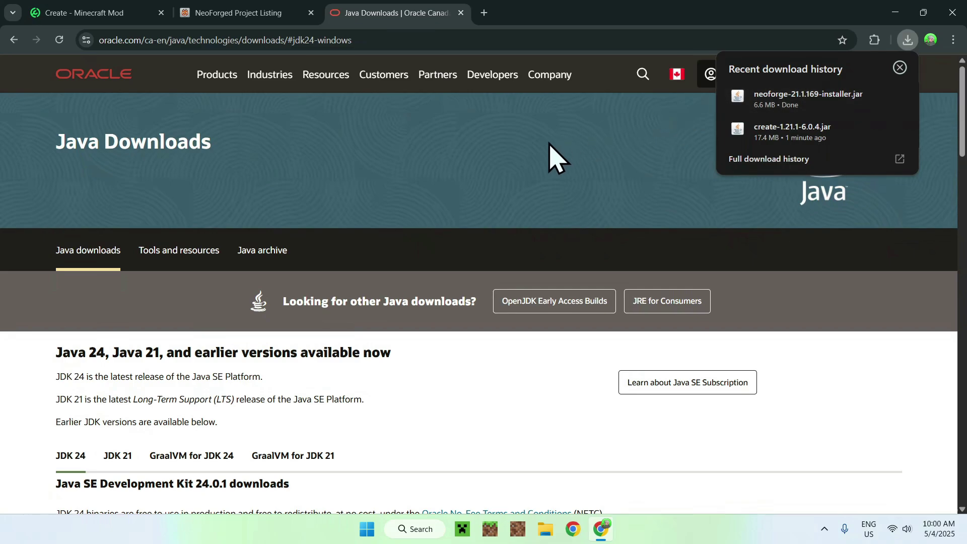
left_click(484, 13)
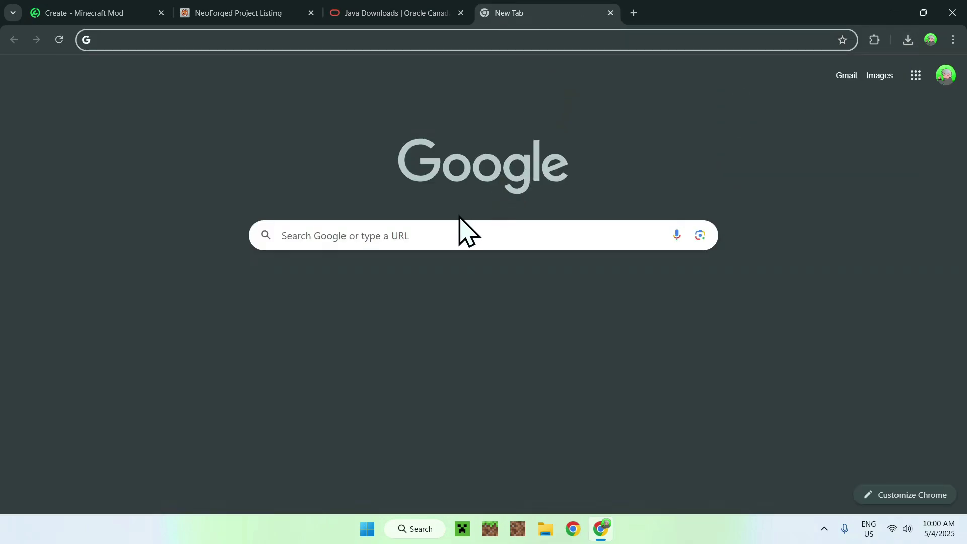
Step: Search Google for 'Minecraft Forge' and open the files.minecraftforge.net downloads site
left_click(426, 235)
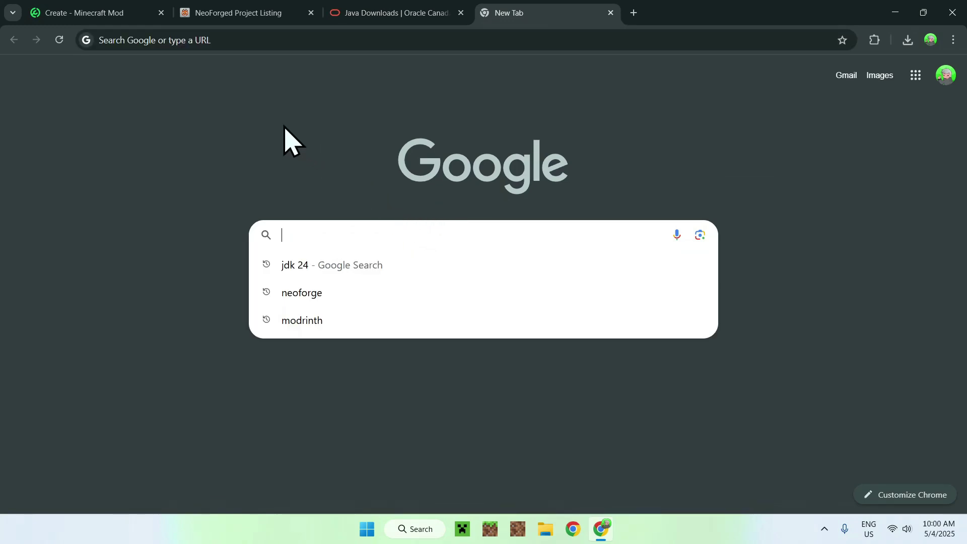
type("Minecraft Forge")
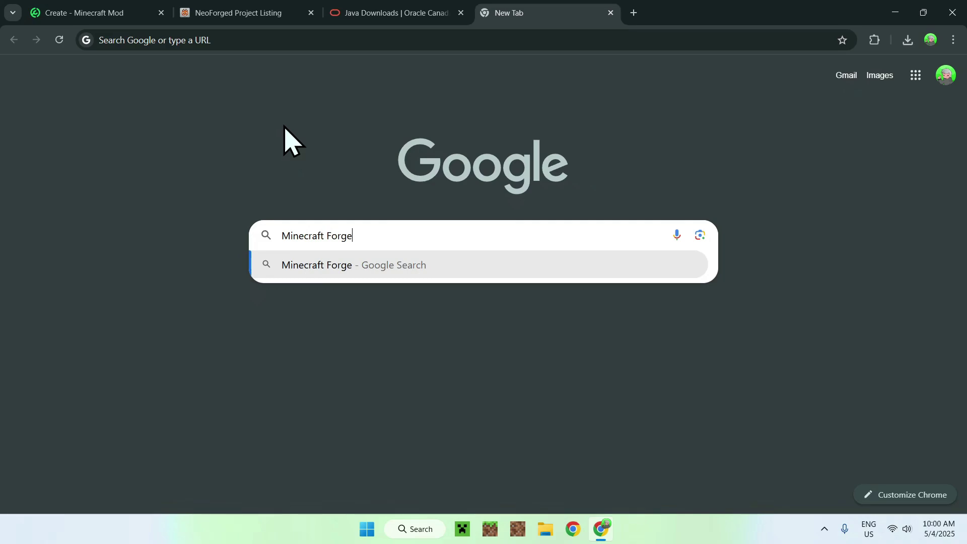
key("Return")
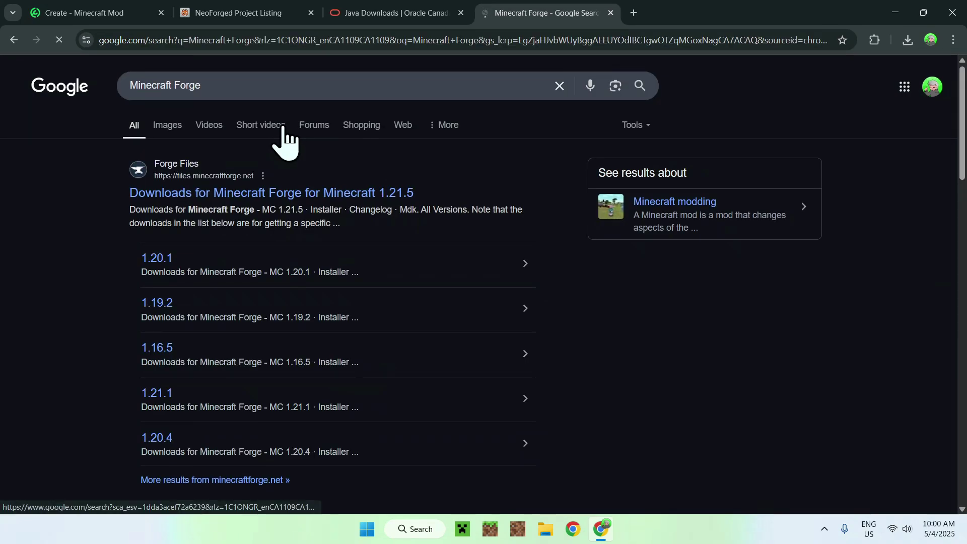
left_click(234, 193)
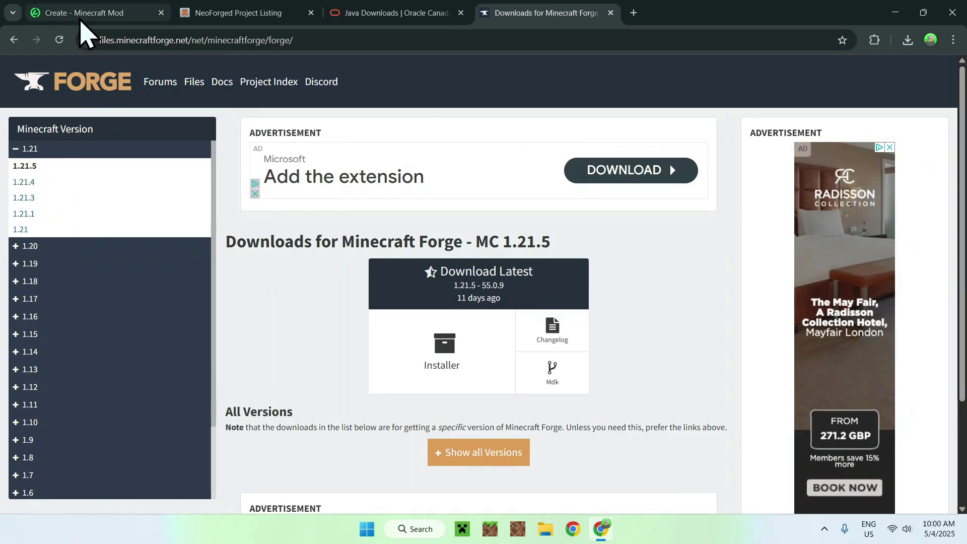
Step: Add 1.20.1 to the game version filter on Create's Modrinth versions list
left_click(82, 15)
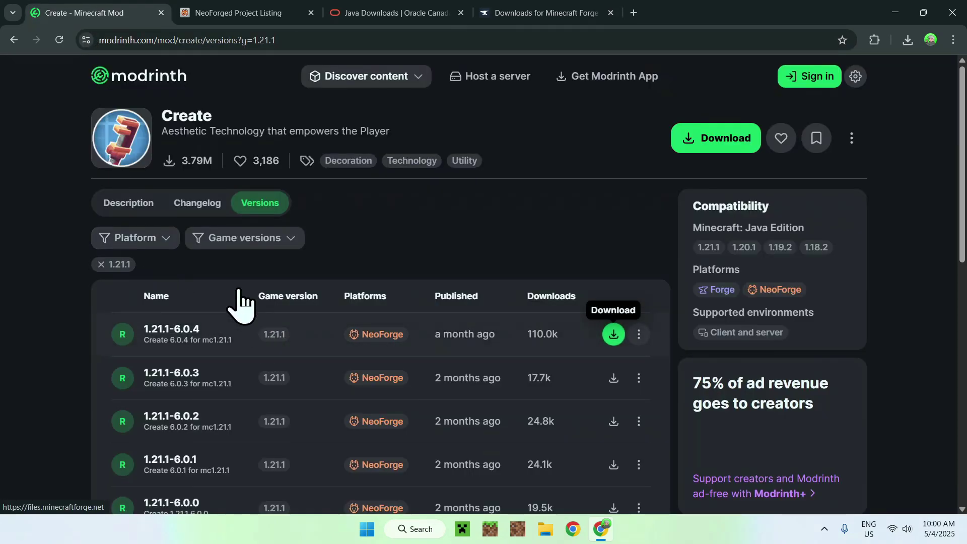
left_click(203, 245)
left_click(198, 322)
left_click(32, 302)
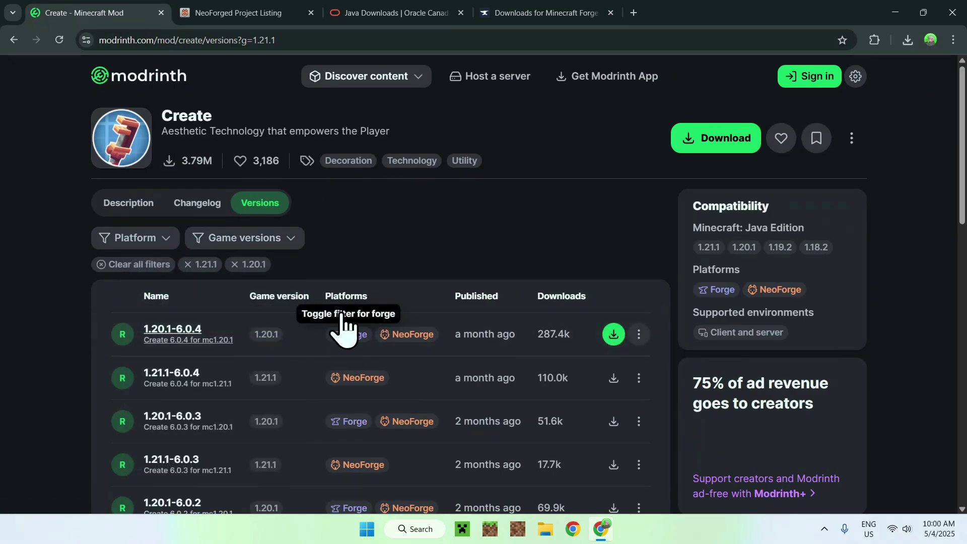
Step: Open Forge's 1.20 > 1.20.1 downloads page and compare it with Create's versions
left_click(507, 15)
left_click(120, 246)
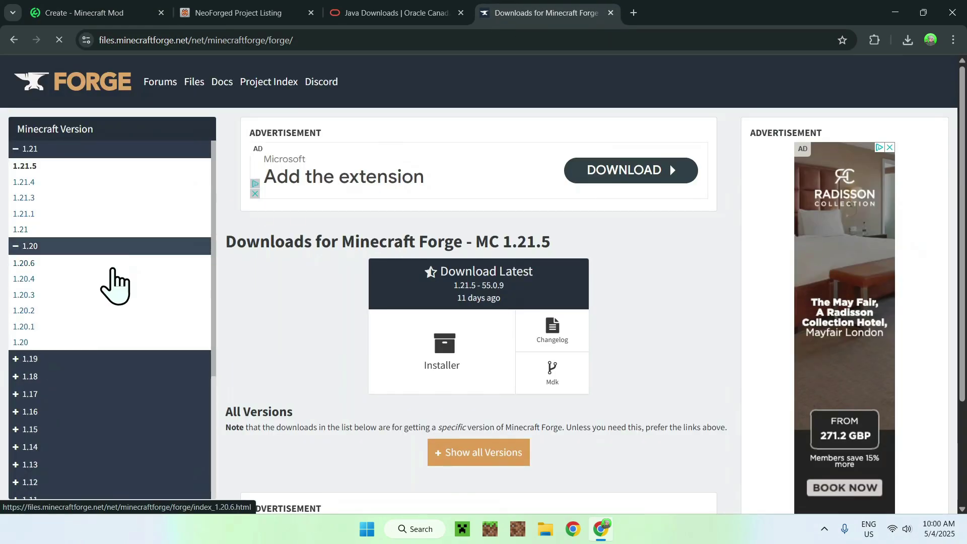
left_click(61, 326)
left_click(110, 15)
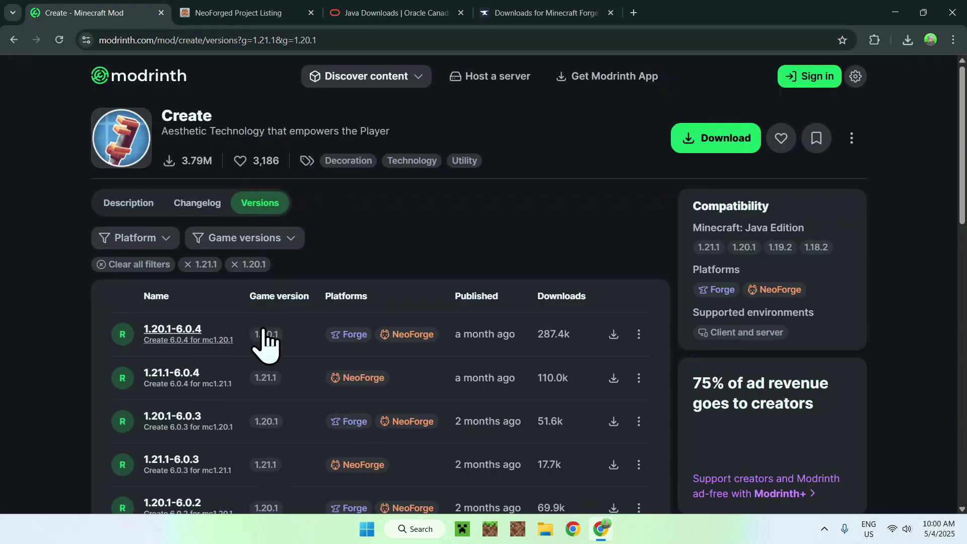
left_click(524, 14)
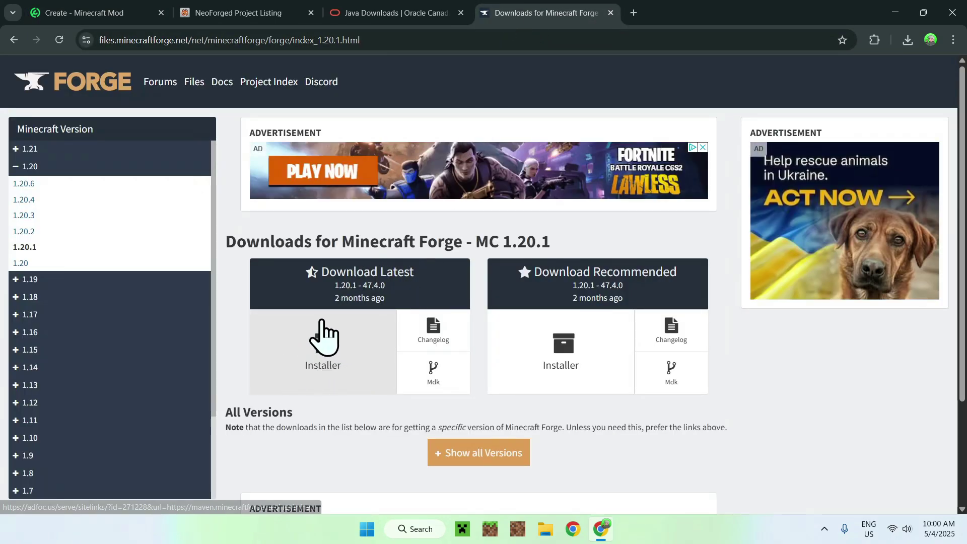
left_click(100, 15)
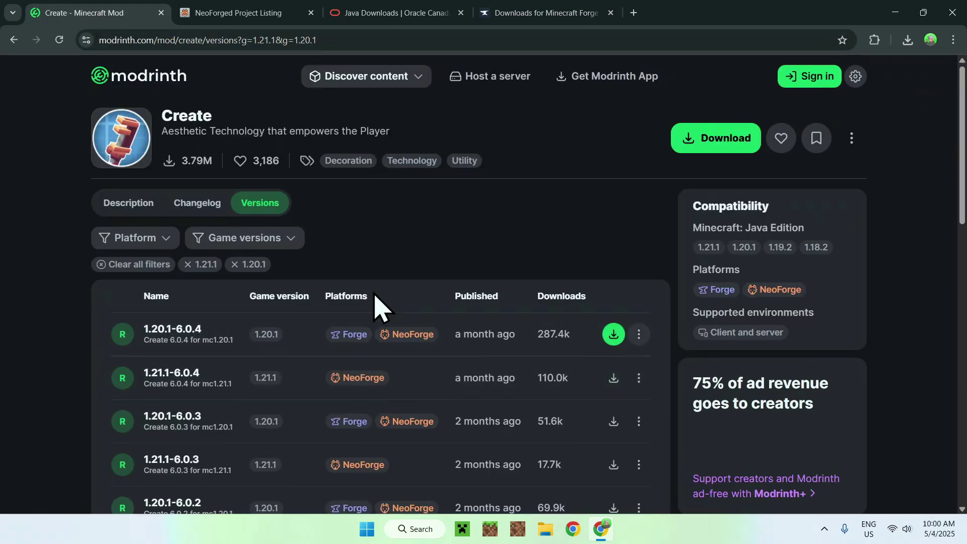
Step: Check the recent downloads list and close Chrome
left_click(633, 13)
left_click(908, 40)
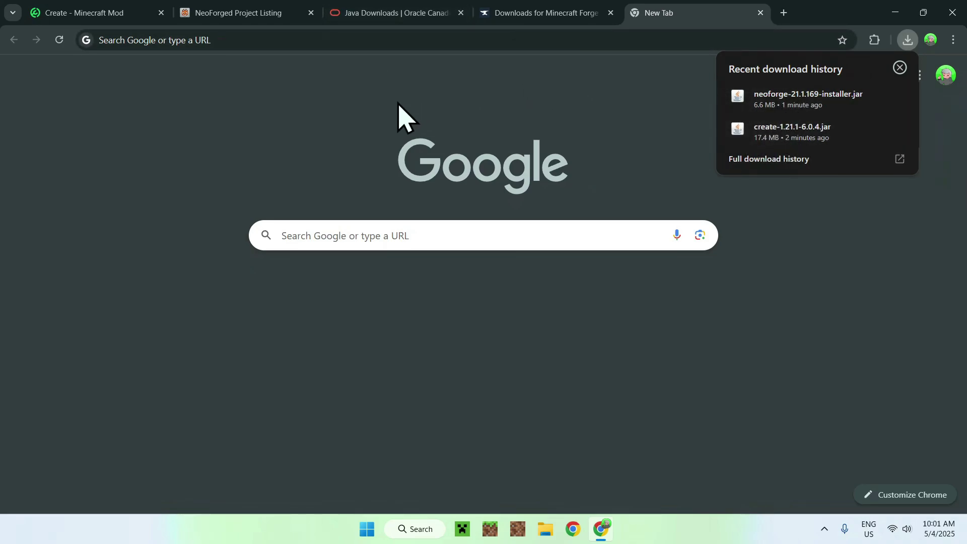
left_click(953, 13)
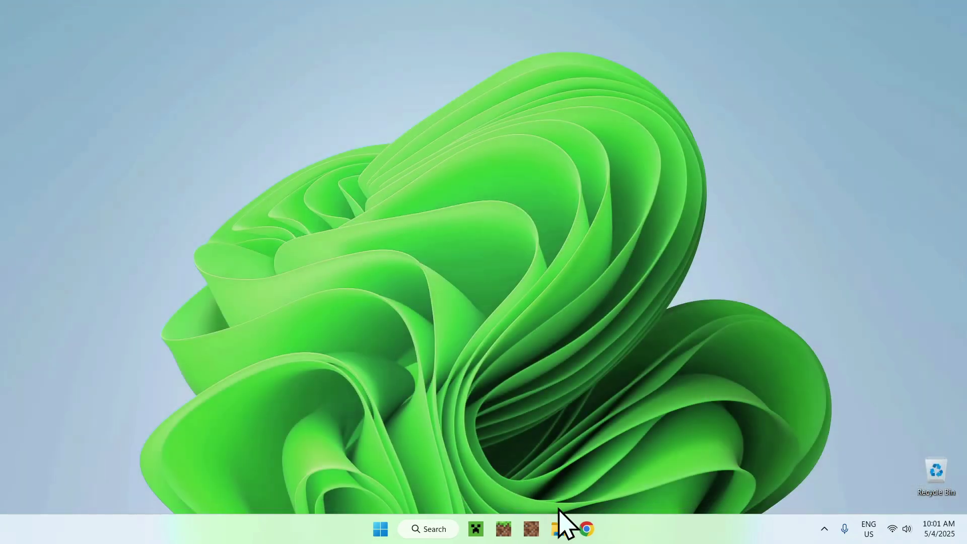
Step: Run neoforge-21.1.169-installer.jar from Downloads and install the NeoForge client
left_click(558, 527)
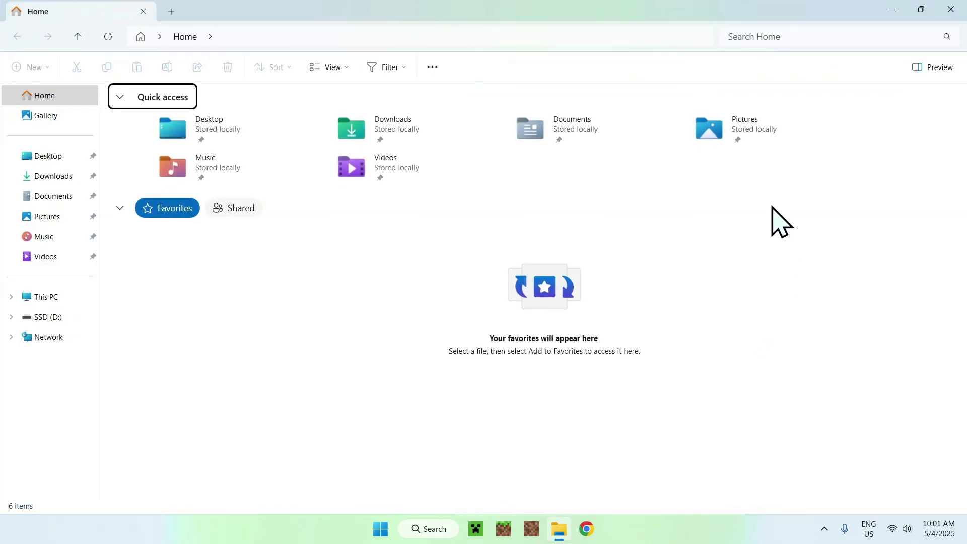
left_click(53, 176)
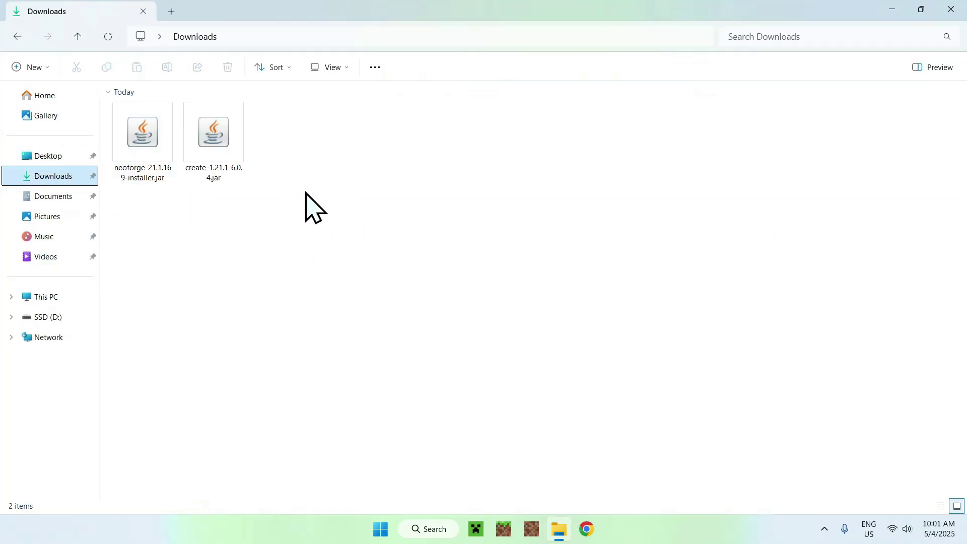
left_click(143, 176)
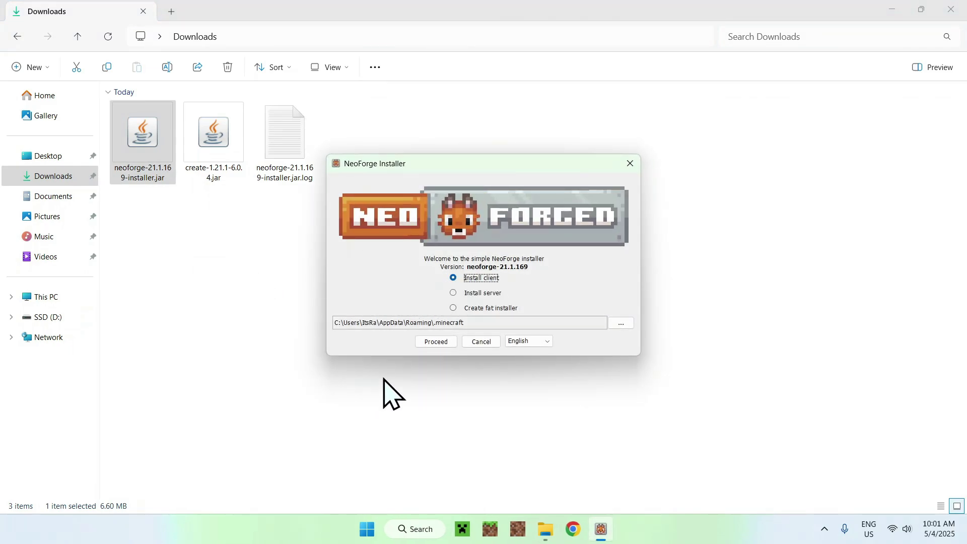
left_click(428, 342)
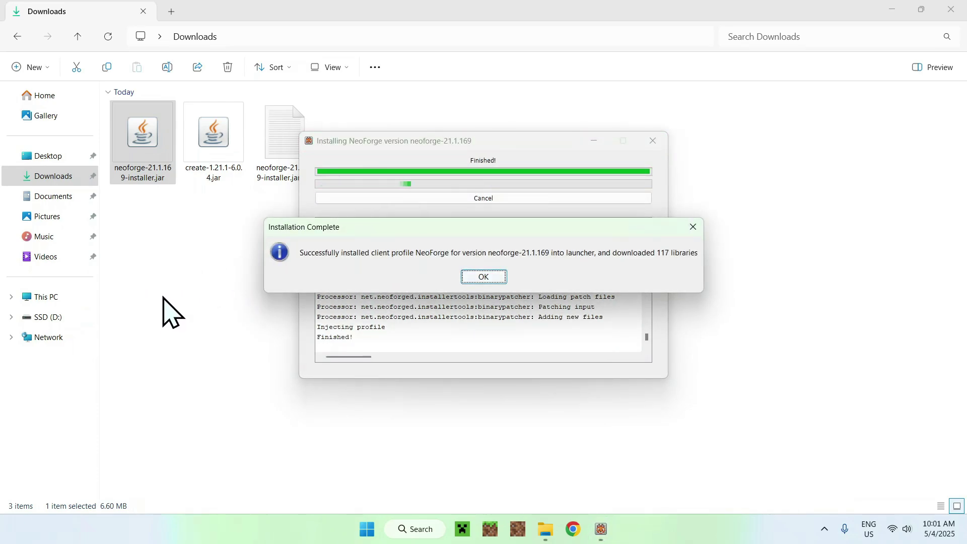
left_click(480, 282)
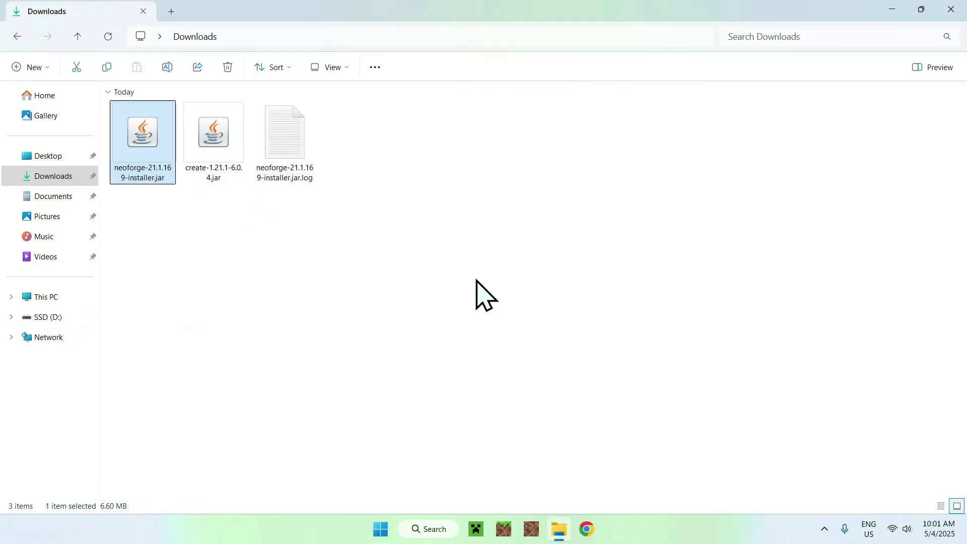
Step: Open the Minecraft Launcher's Java Edition installations list
left_click(477, 528)
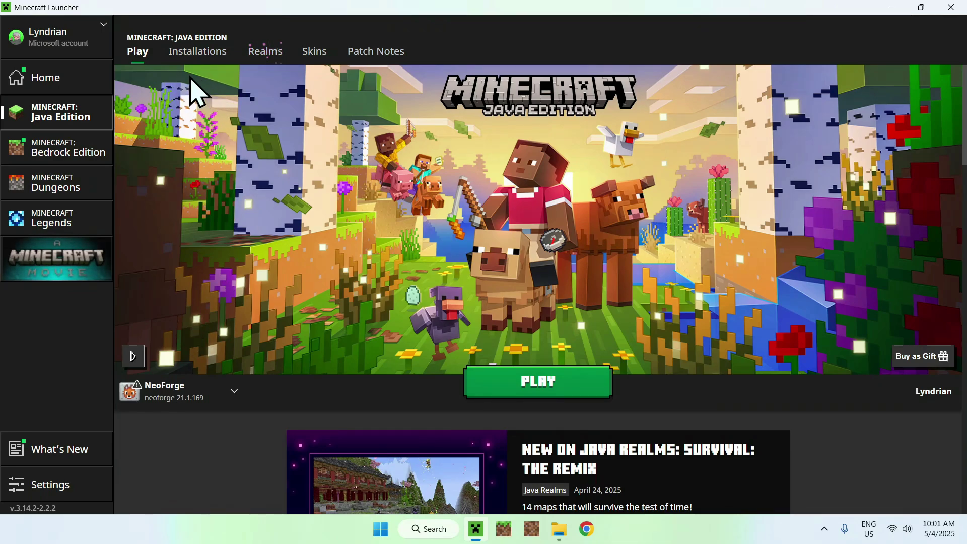
left_click(197, 52)
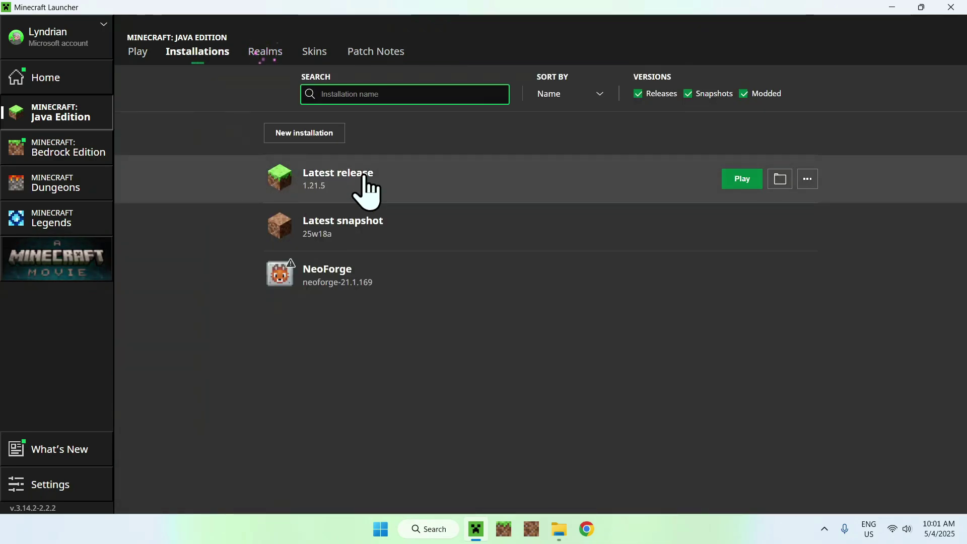
Step: Open the .minecraft folder from the Latest release installation and enter its mods folder
left_click(784, 182)
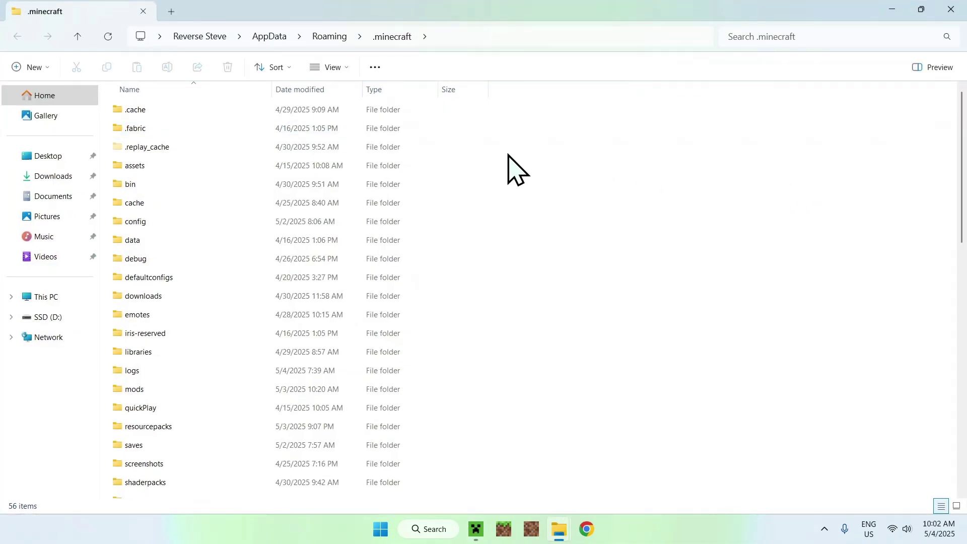
left_click(191, 389)
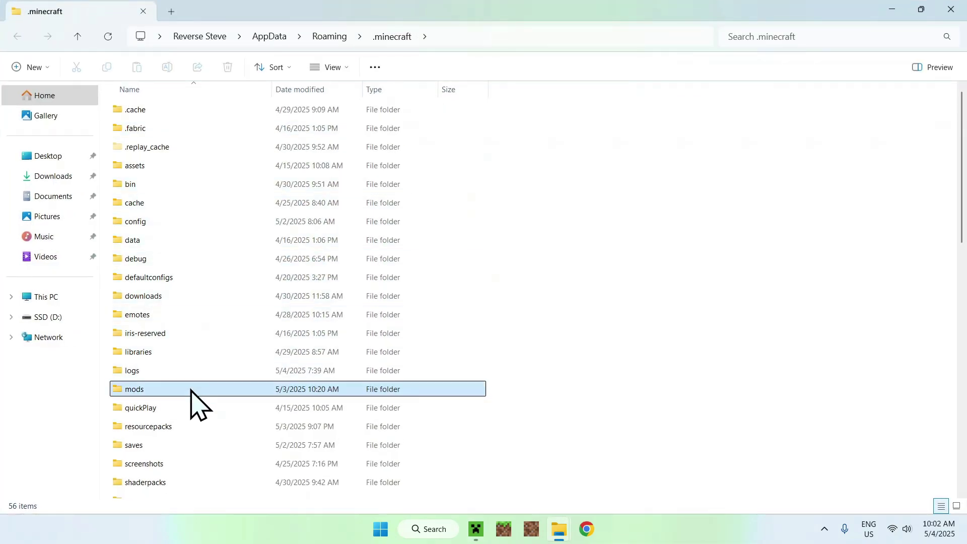
right_click(607, 236)
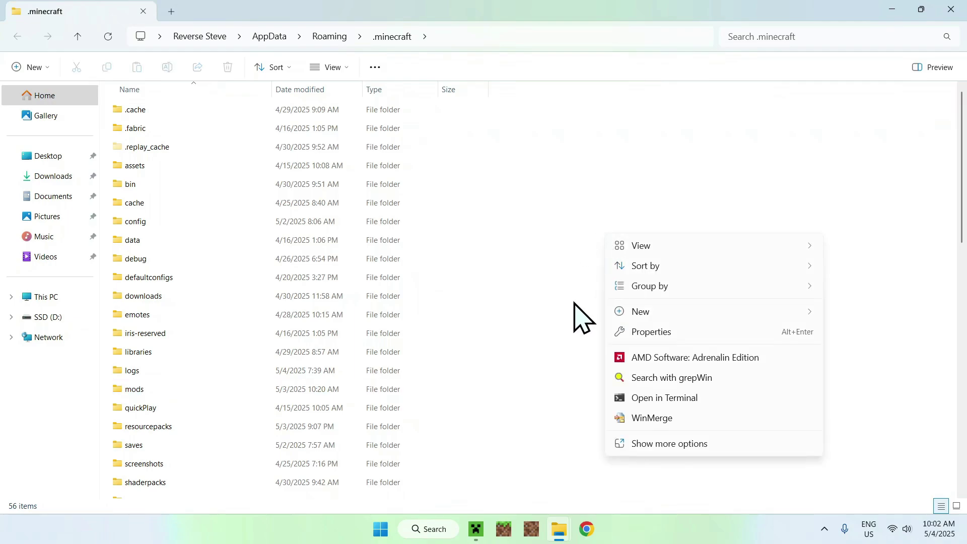
mouse_move(641, 314)
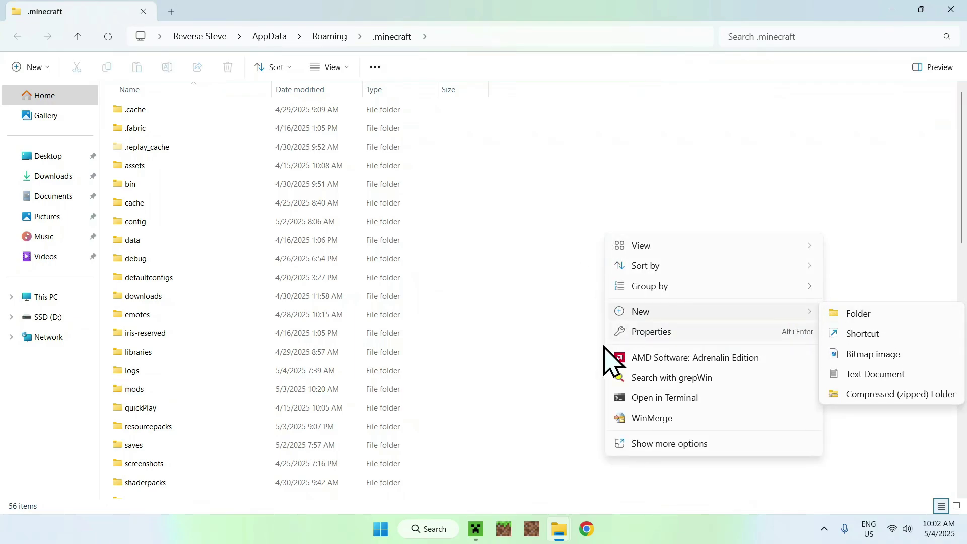
key("Escape")
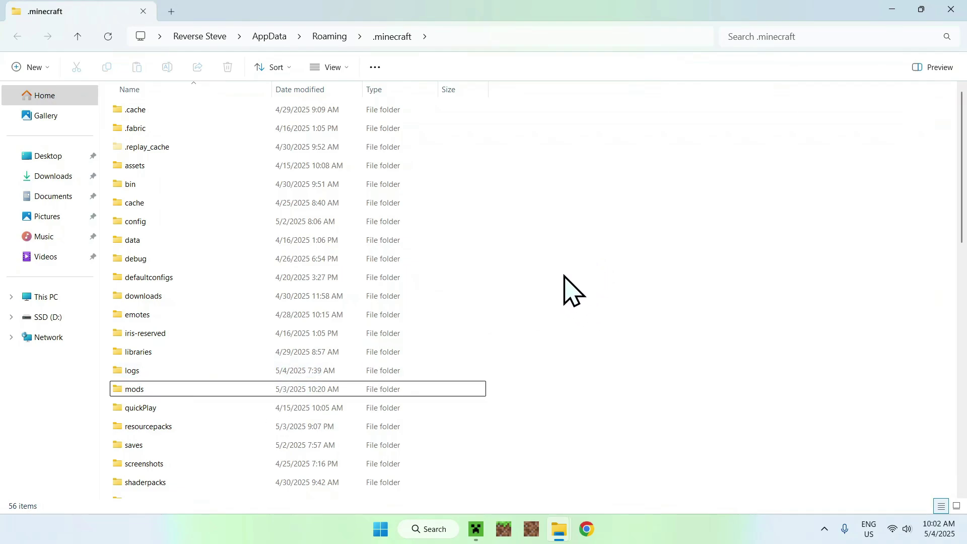
double_click(199, 390)
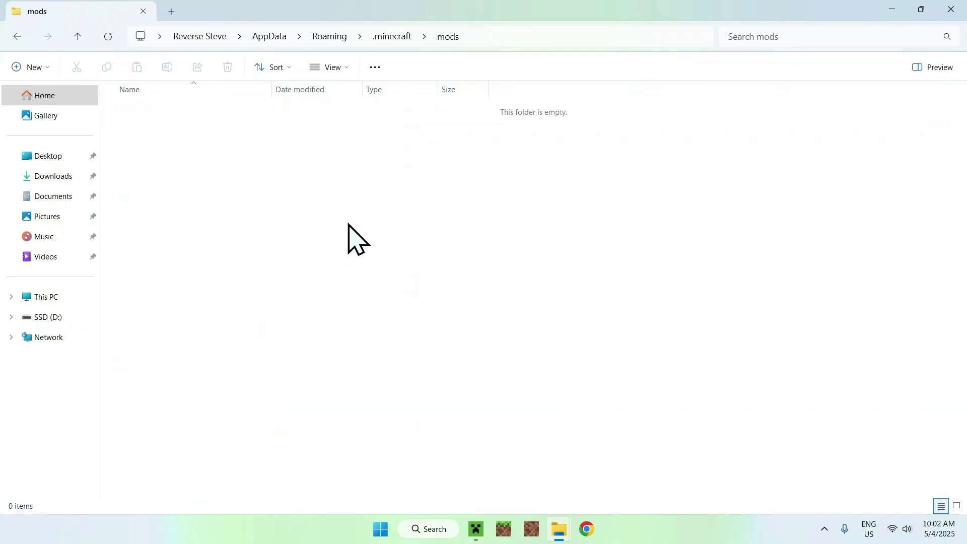
Step: Copy create-1.21.1-6.0.4.jar from Downloads and paste it into the mods folder
left_click(56, 176)
left_click(287, 134)
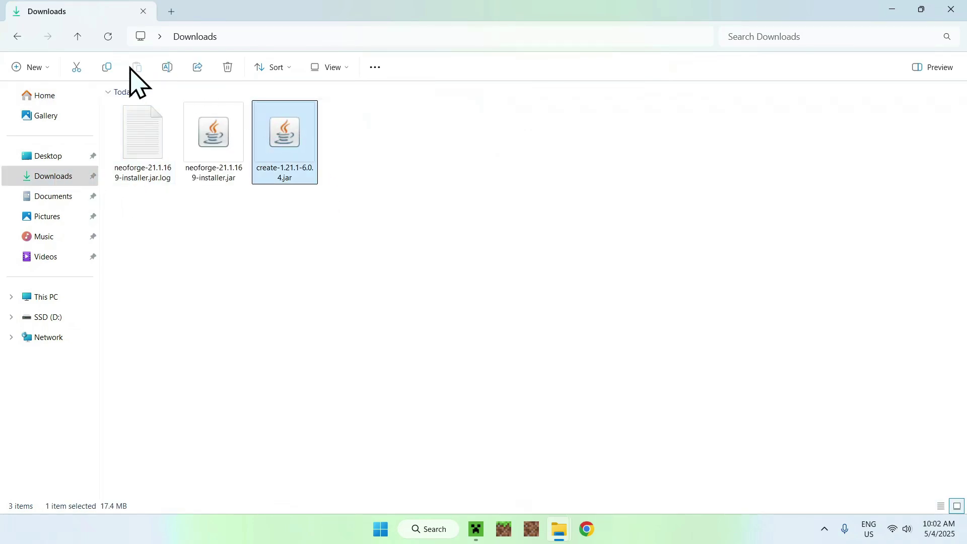
left_click(18, 38)
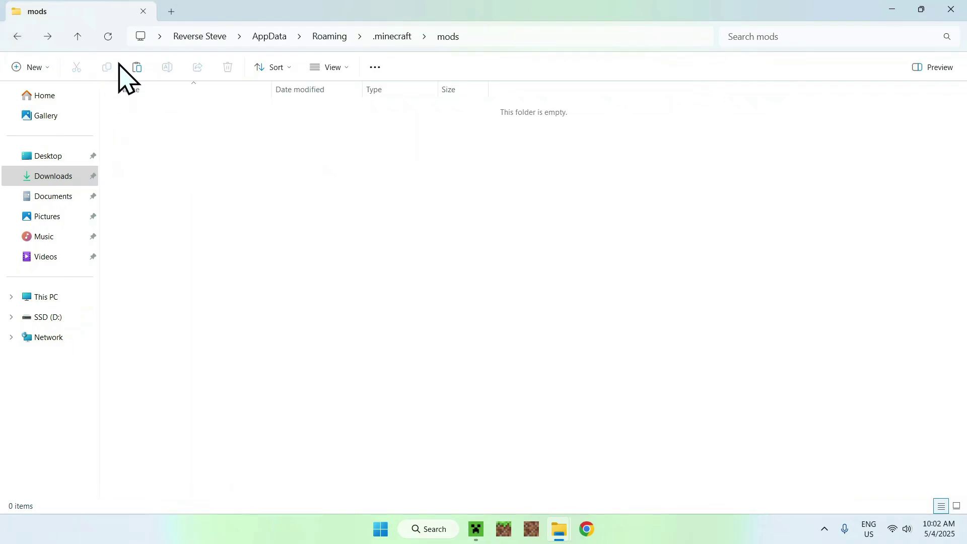
left_click(137, 68)
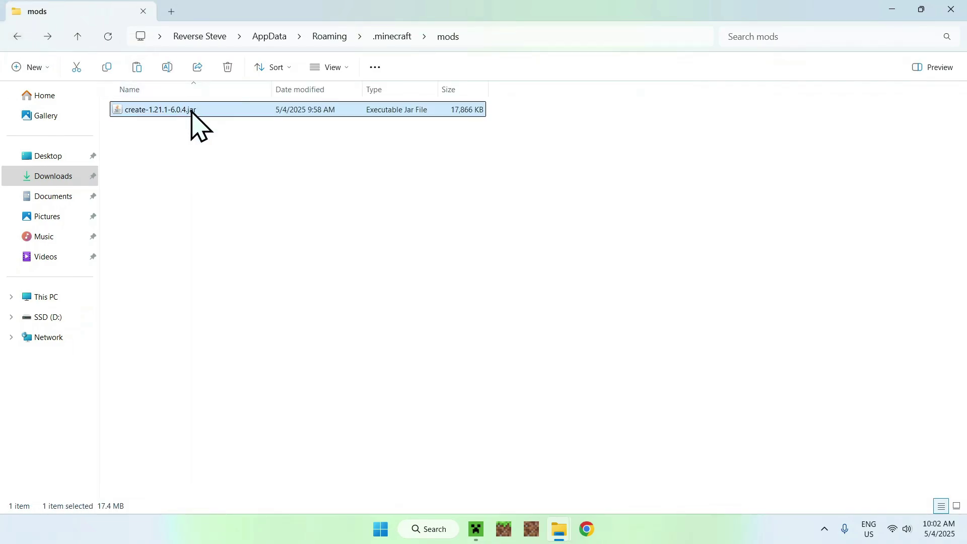
left_click(261, 162)
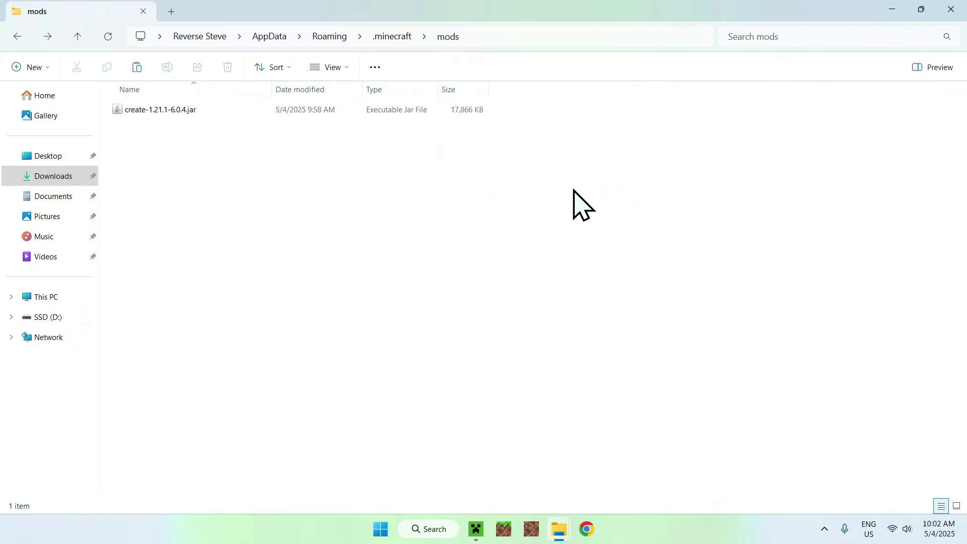
left_click(476, 528)
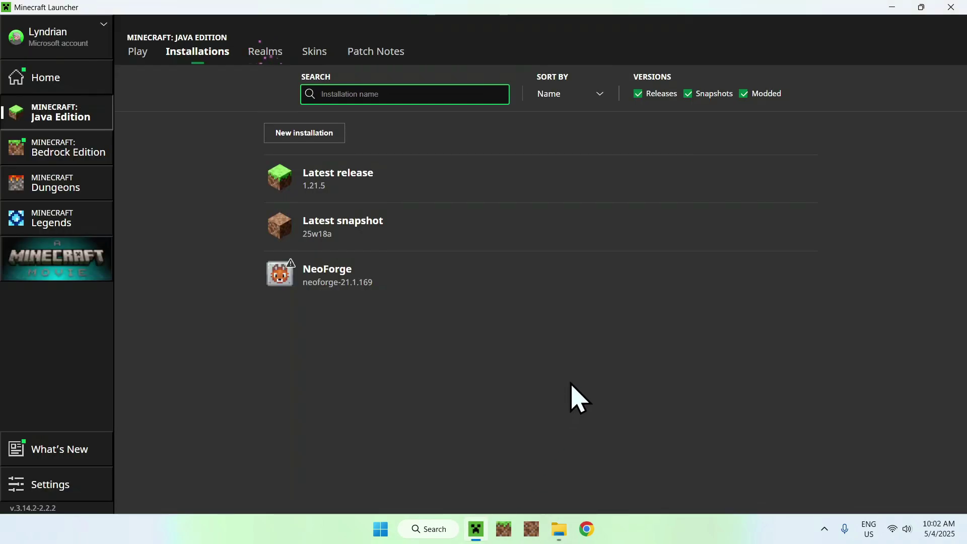
Step: Launch the NeoForge 1.21.1 installation, accepting the modded-game risk warning
left_click(146, 64)
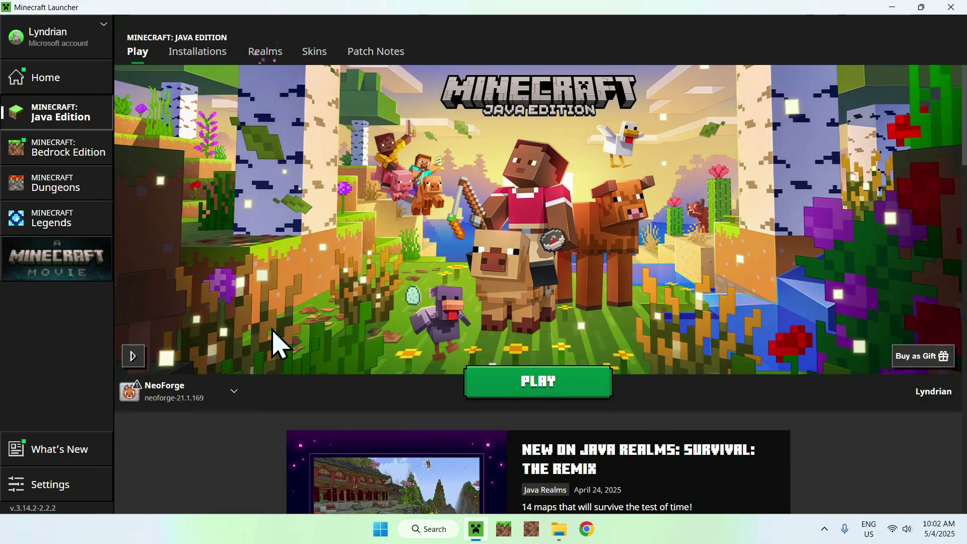
left_click(536, 390)
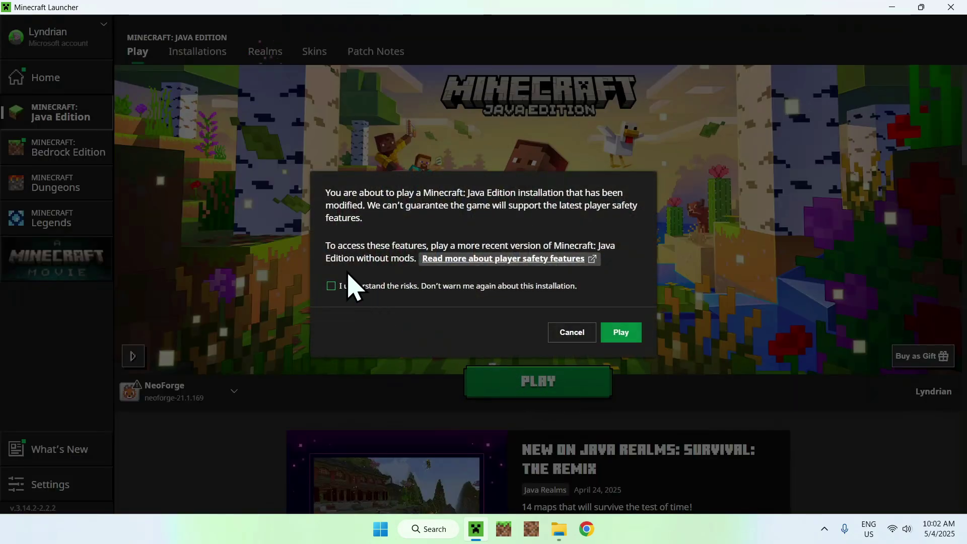
left_click(332, 286)
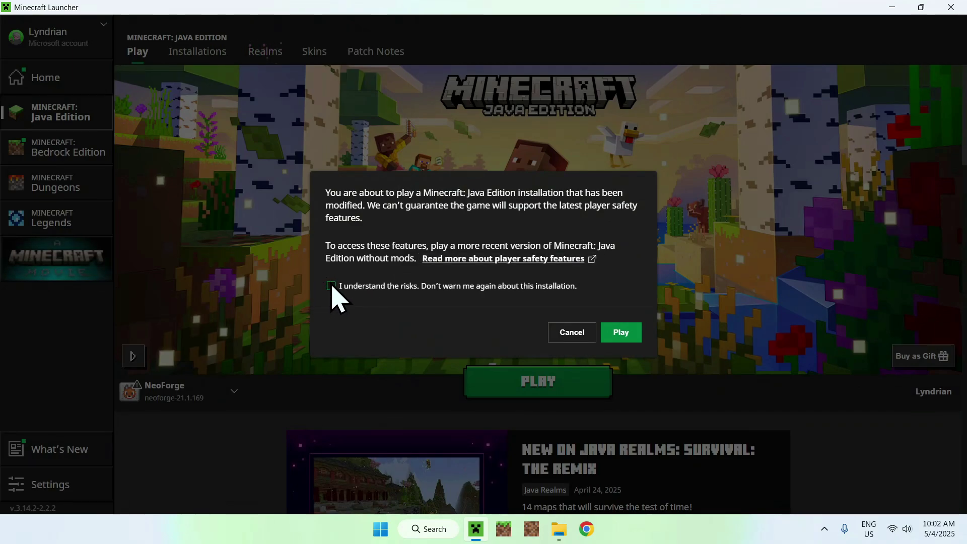
left_click(621, 333)
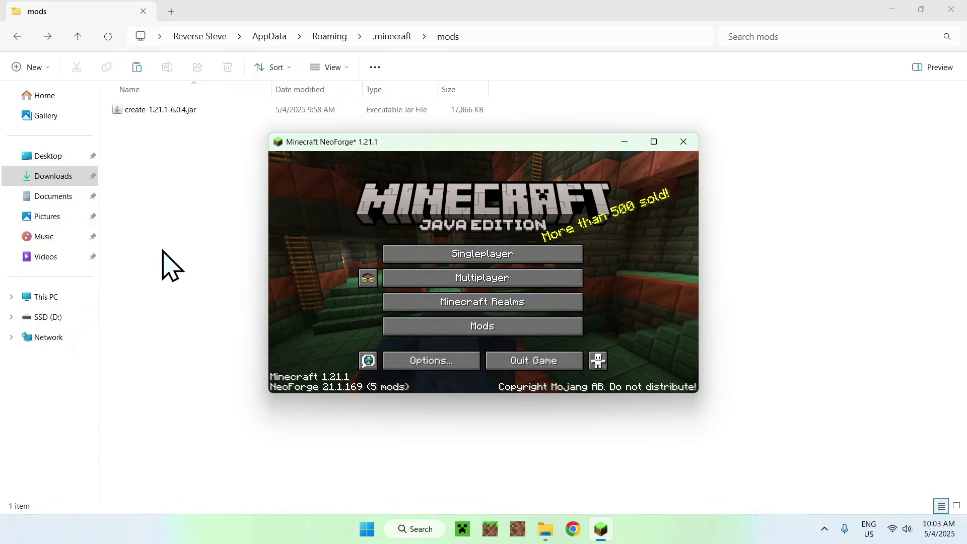
Step: Maximize Minecraft and generate a new Creative-mode singleplayer world named New World
left_click(654, 141)
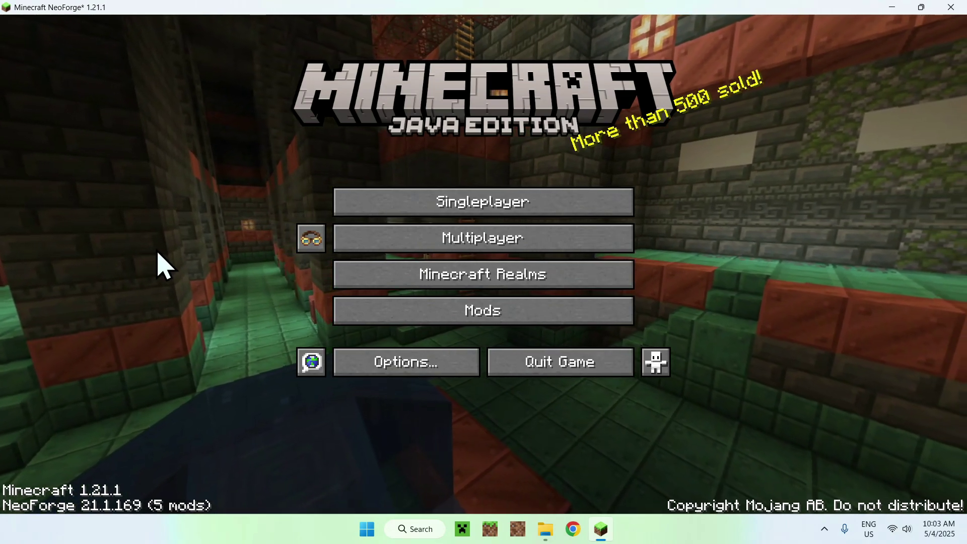
left_click(509, 207)
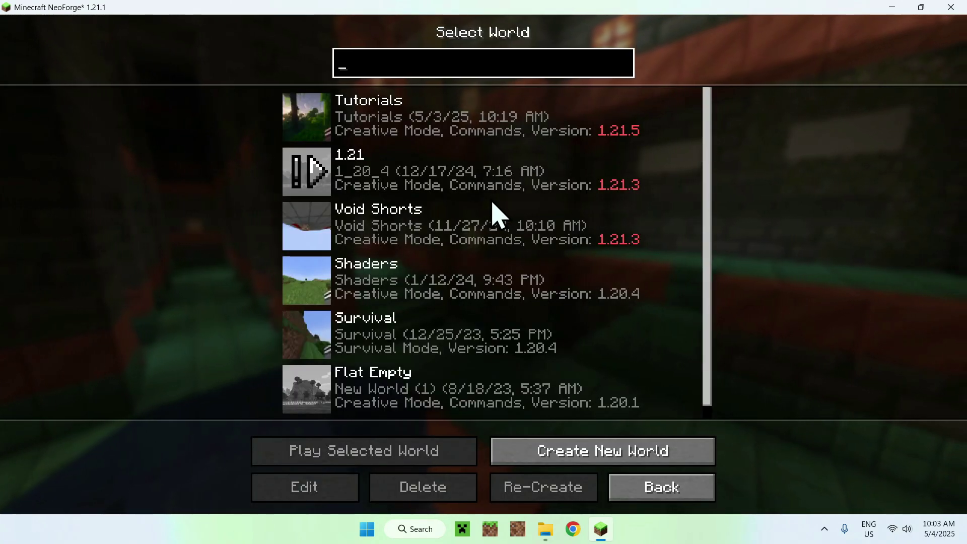
left_click(615, 459)
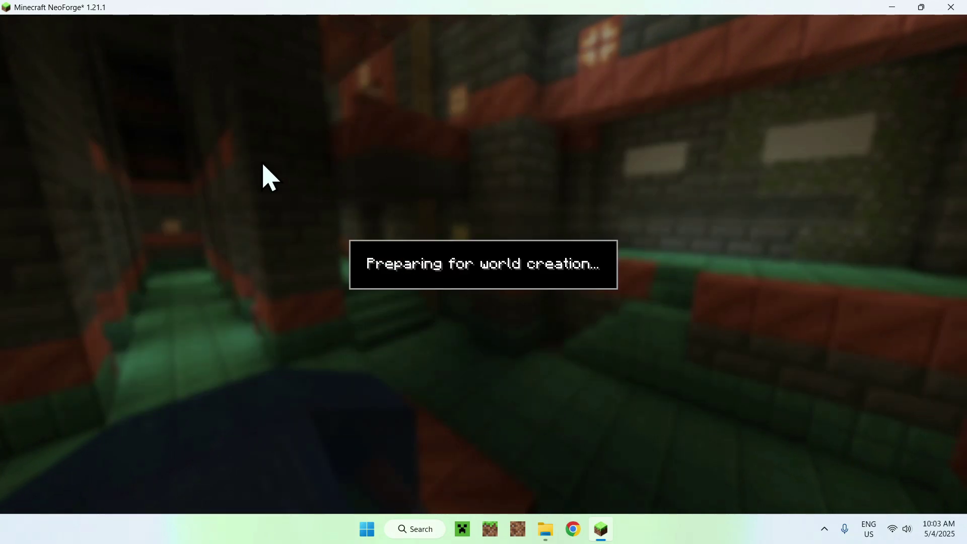
left_click(441, 168)
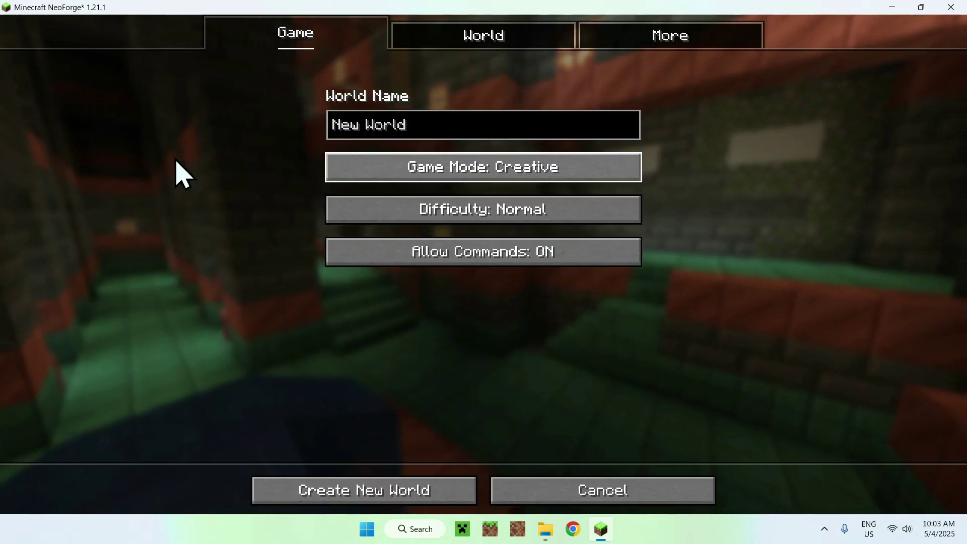
left_click(364, 491)
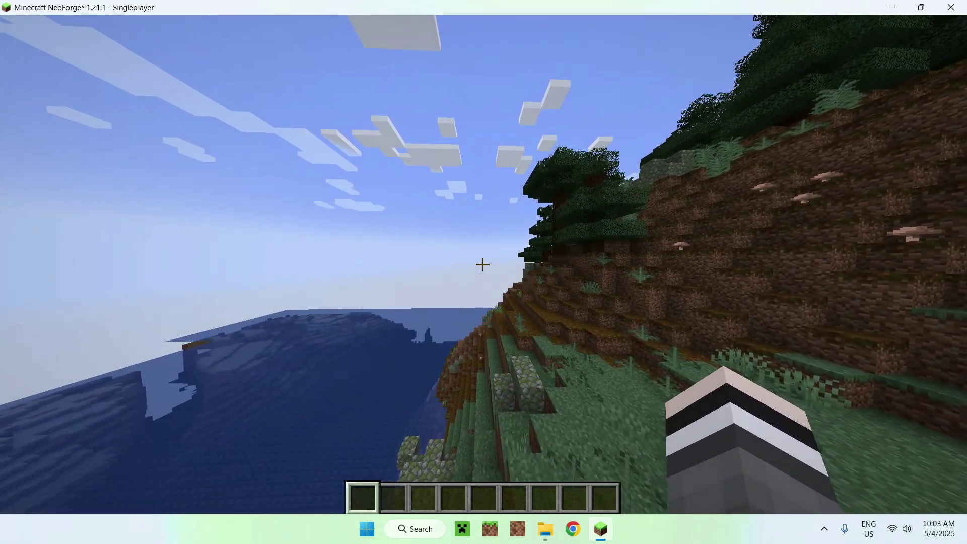
Step: Move Create blocks from the creative inventory's Create tab into the hotbar and select the Gearbox in slot 4
key("e")
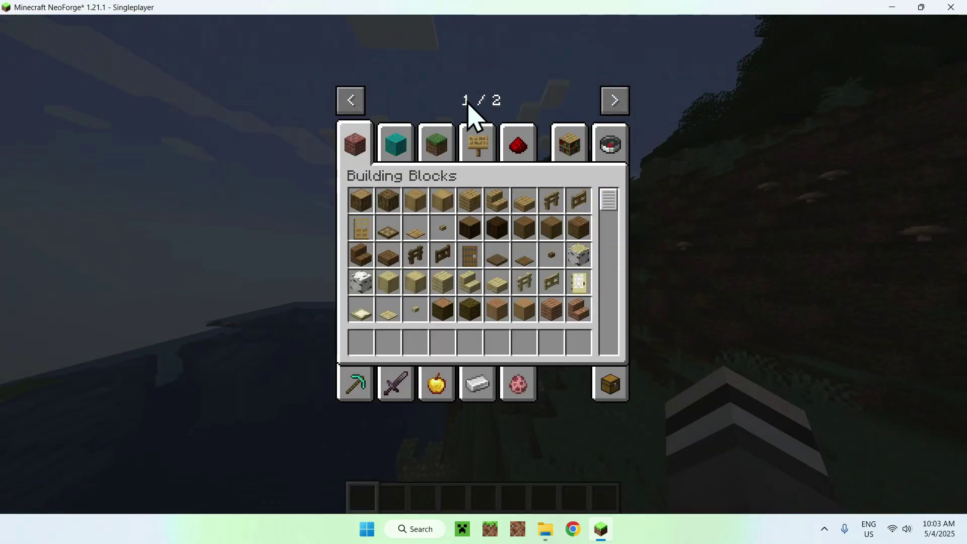
left_click(616, 100)
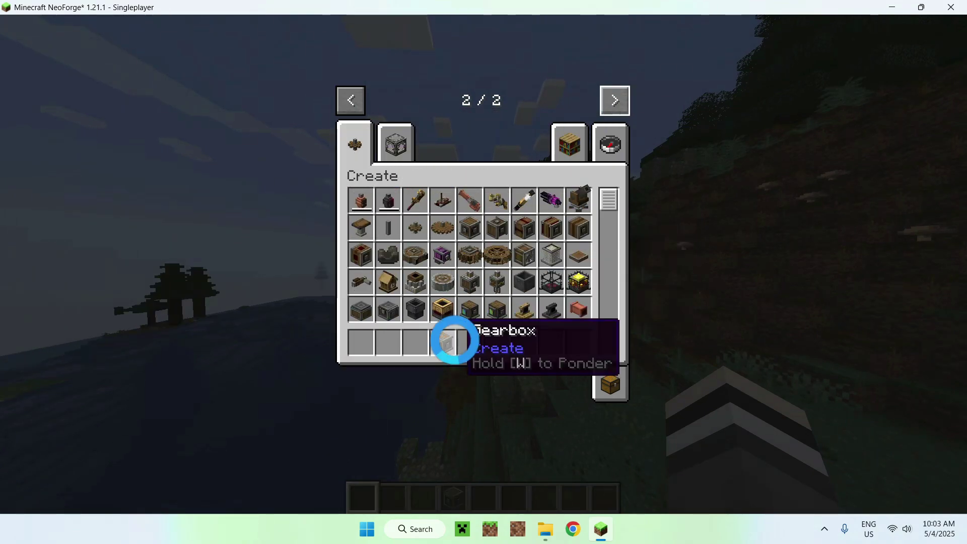
left_click(523, 337)
key("e")
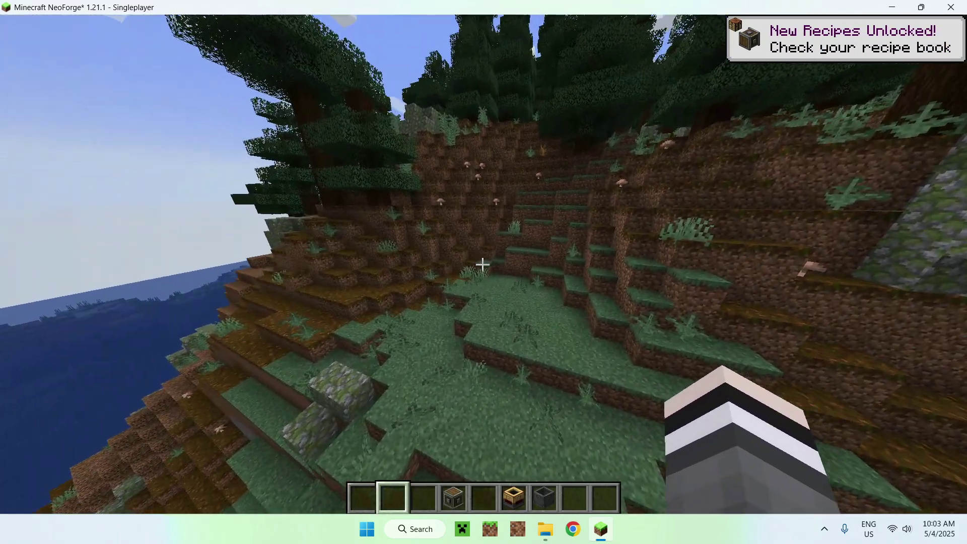
key("4")
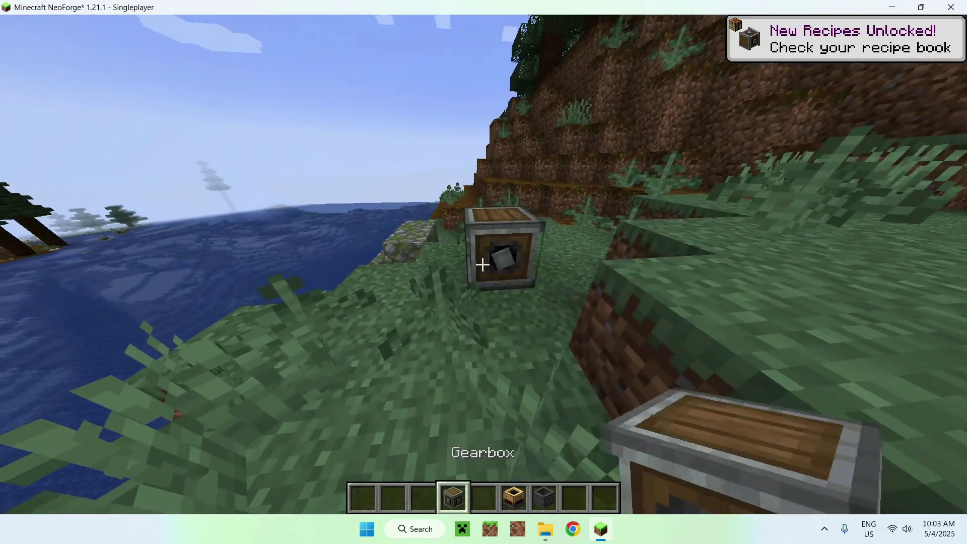